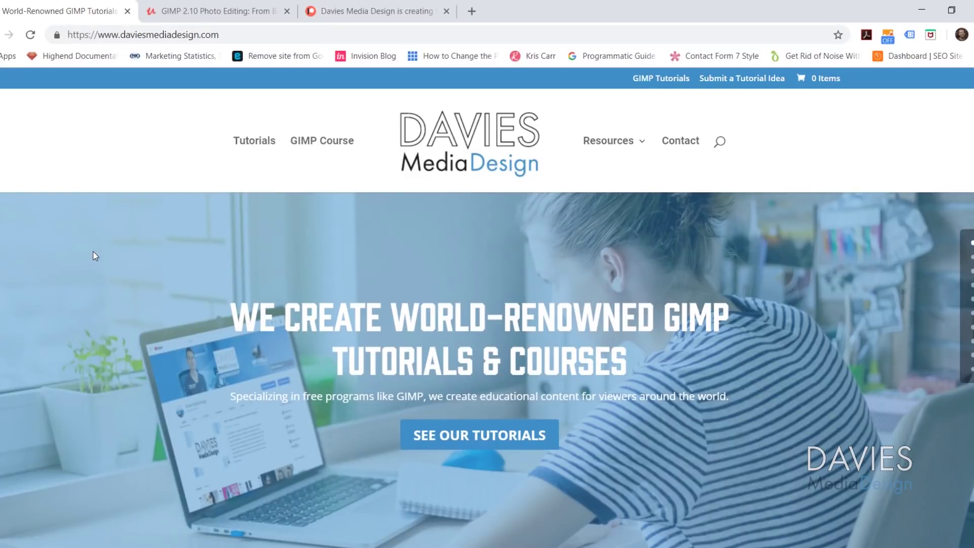
Step: Look through the Davies Media Design home page and the Udemy GIMP 2.10 photo editing course page
scroll(93, 251, "down", 10)
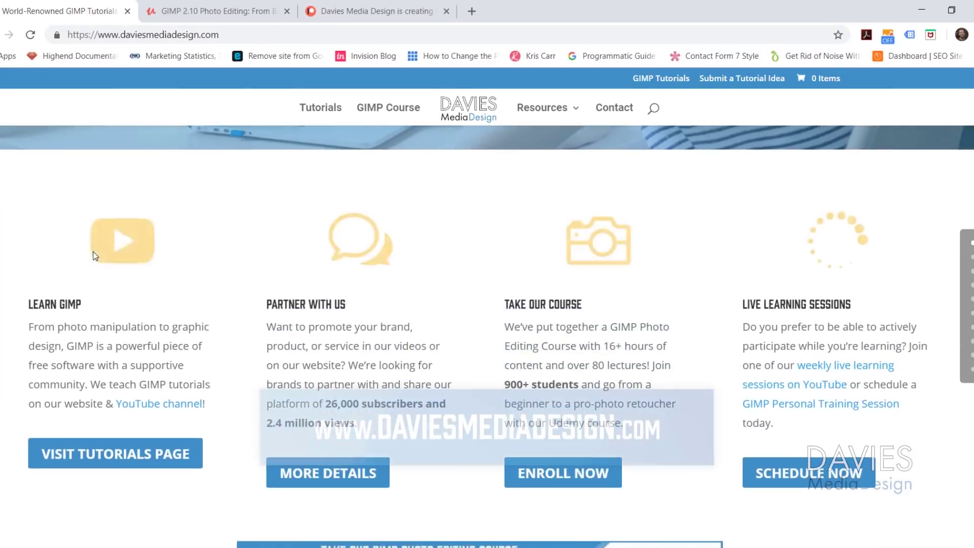
scroll(93, 252, "down", 12)
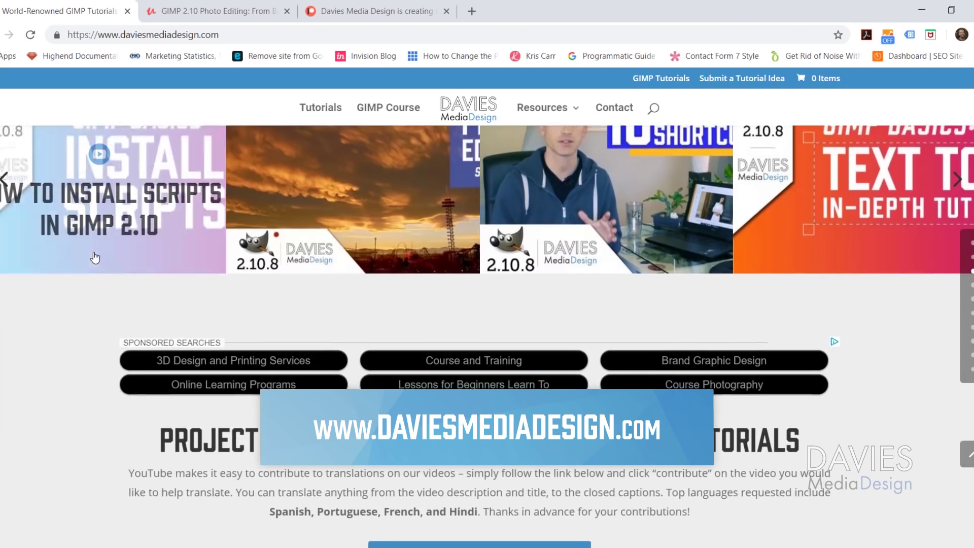
scroll(93, 252, "down", 12)
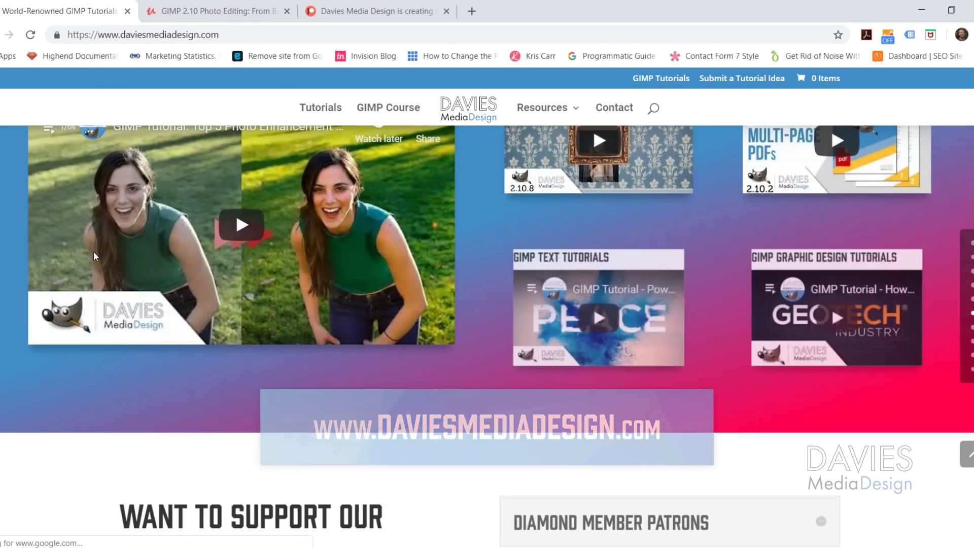
scroll(94, 256, "down", 5)
key("ctrl+Tab")
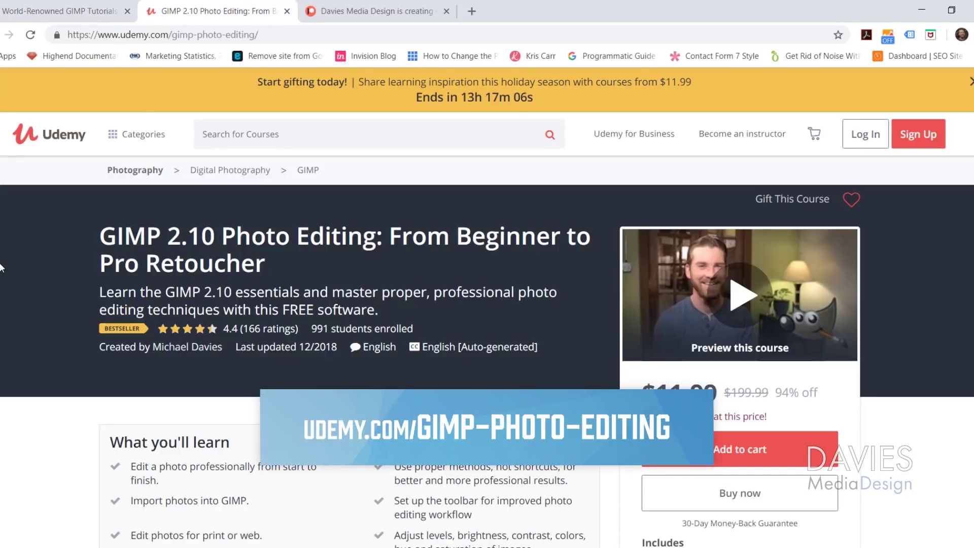
key("ctrl+Tab")
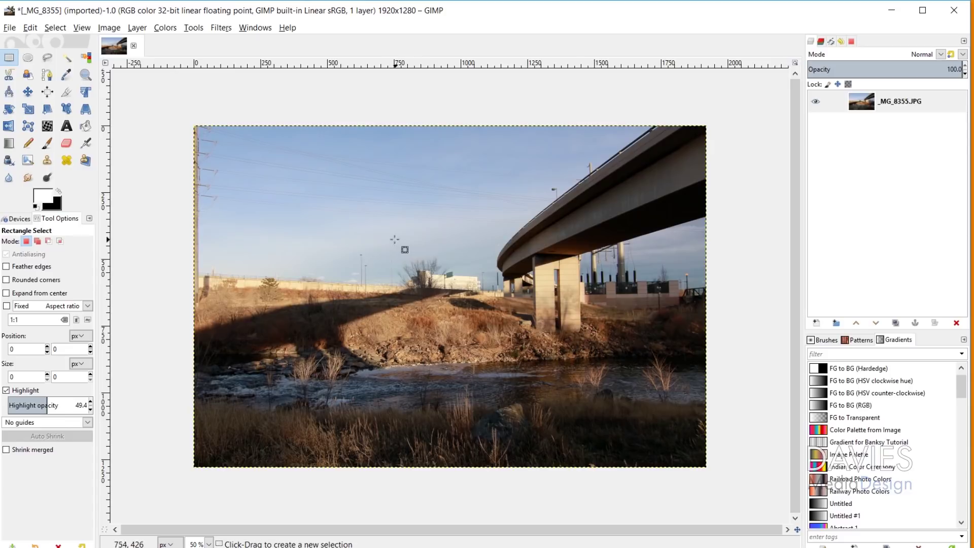
Step: In GIMP, draw a rectangular selection about 1416 × 866 px and replace it with an elliptical one about 1558 × 760 px
left_click_drag(274, 175, 652, 405)
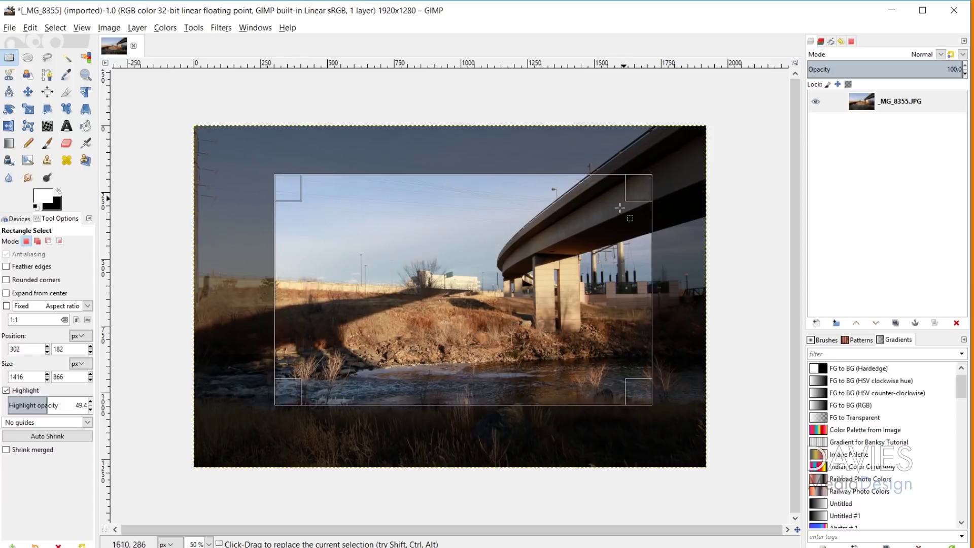
left_click(28, 57)
left_click_drag(256, 175, 671, 377)
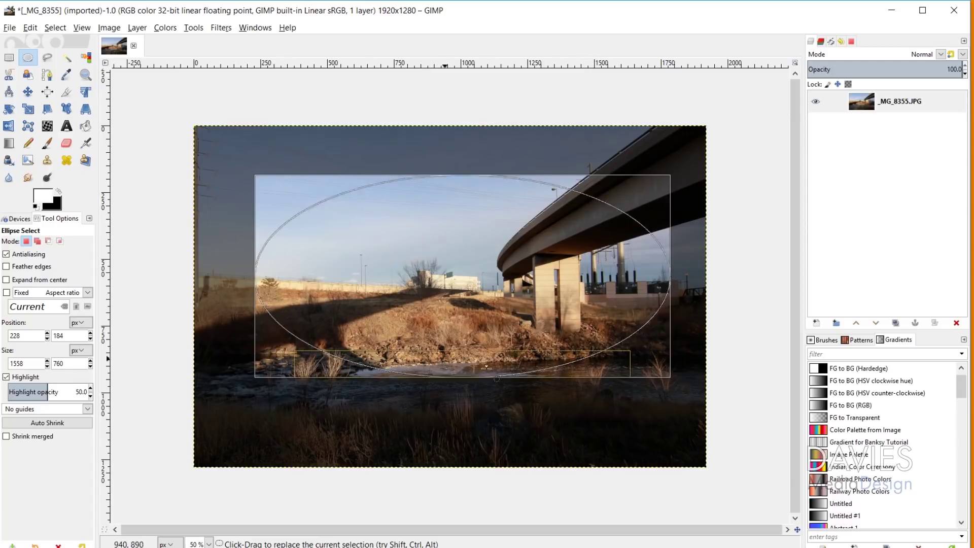
Step: Reshape the elliptical selection by its edges and corner to about 1470 × 910 px at position 194, 52
left_click_drag(443, 347, 475, 374)
mouse_move(474, 204)
left_mouse_down()
mouse_move(470, 157)
mouse_move(474, 263)
mouse_move(473, 215)
left_mouse_up()
left_click_drag(269, 254, 256, 254)
left_click_drag(255, 197, 250, 151)
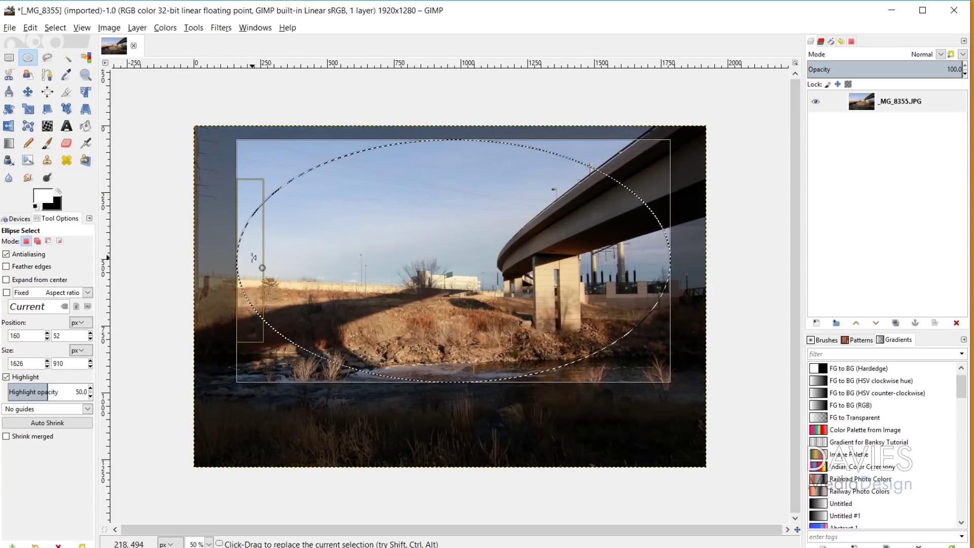
mouse_move(246, 256)
left_mouse_down()
mouse_move(194, 242)
mouse_move(257, 250)
left_mouse_up()
left_click_drag(656, 241, 624, 240)
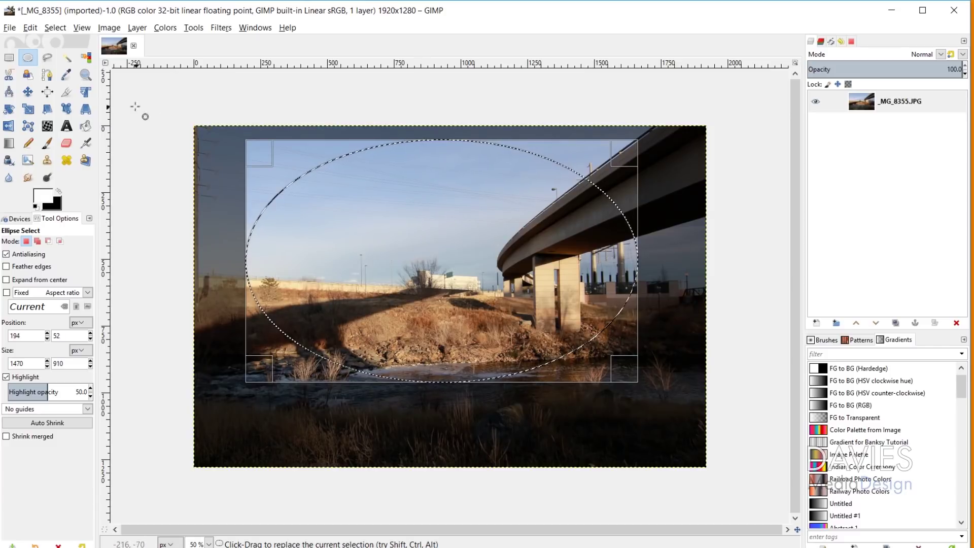
Step: Draw a rectangular selection about 1238 × 830 px over the middle of the photo, at position 372, 194
left_click(8, 58)
left_click_drag(326, 210, 623, 399)
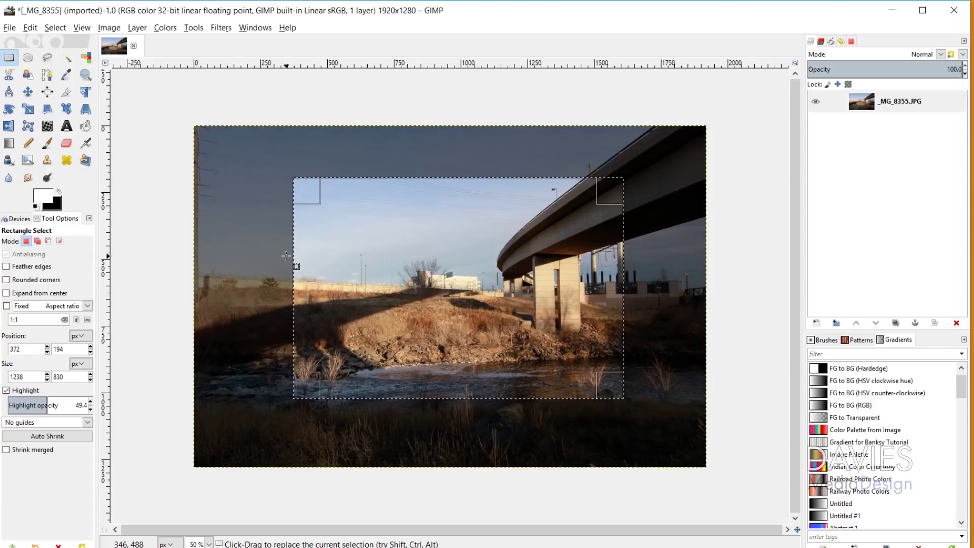
Step: Switch the selection highlight off and on again, and set its highlight opacity to 23.3
left_click(6, 390)
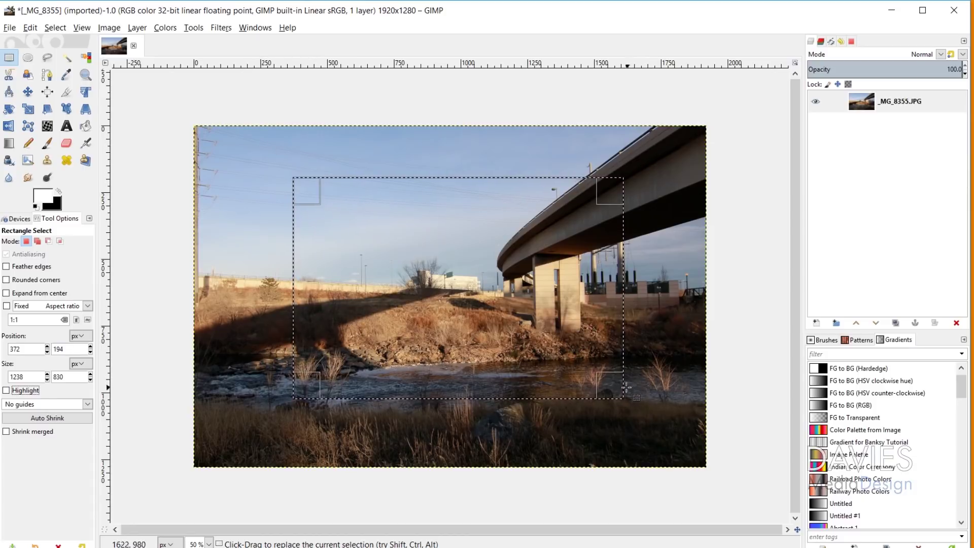
left_click(7, 391)
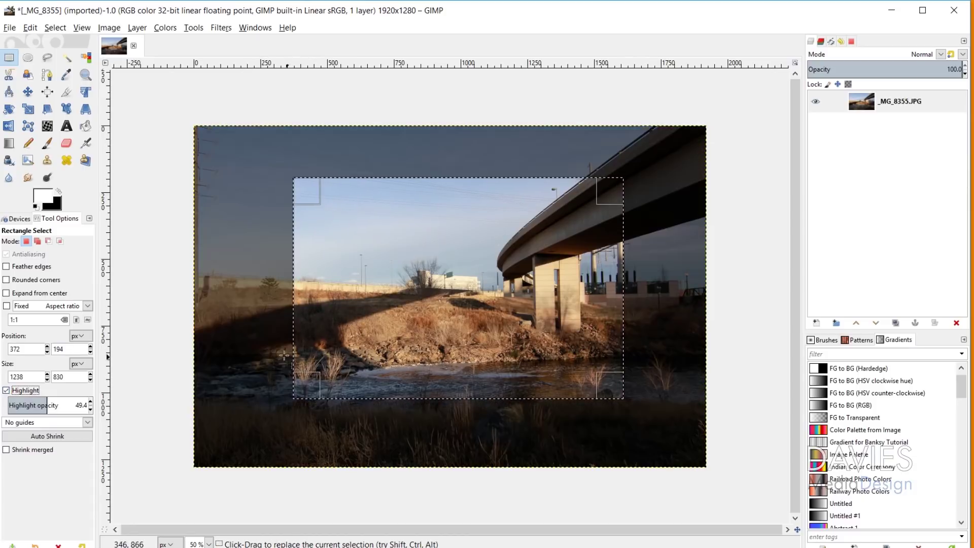
left_click_drag(56, 403, 26, 406)
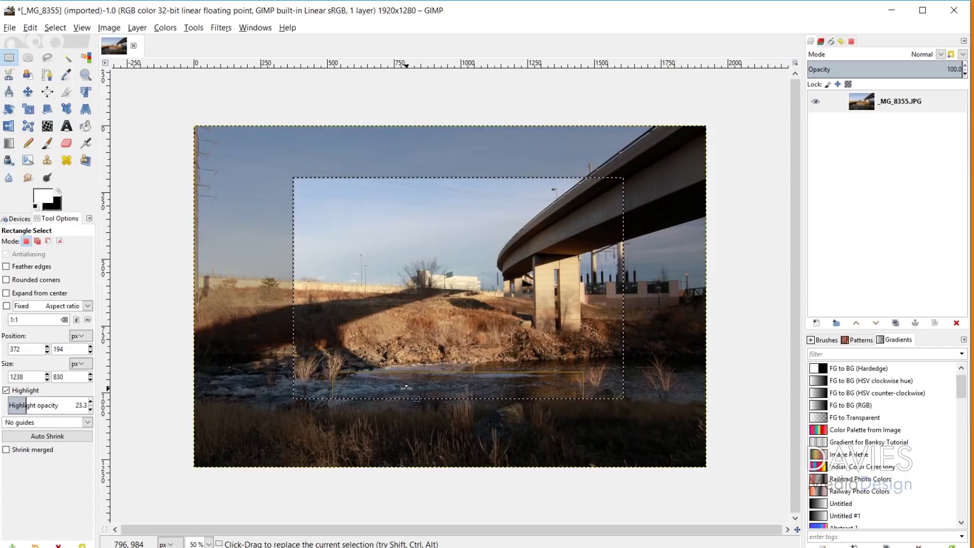
Step: Invert the rectangular selection and make the outer bounds of the inverted selection editable
left_click(50, 28)
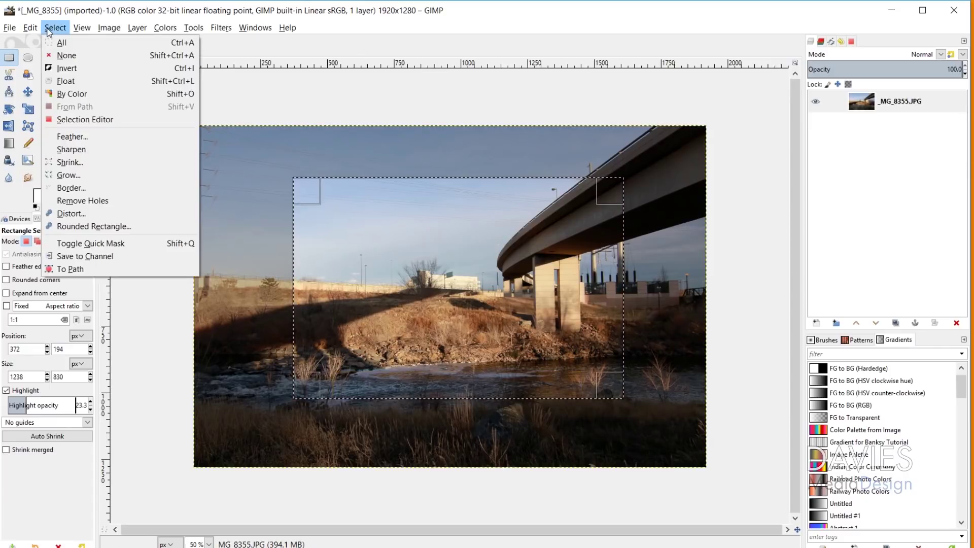
left_click(59, 59)
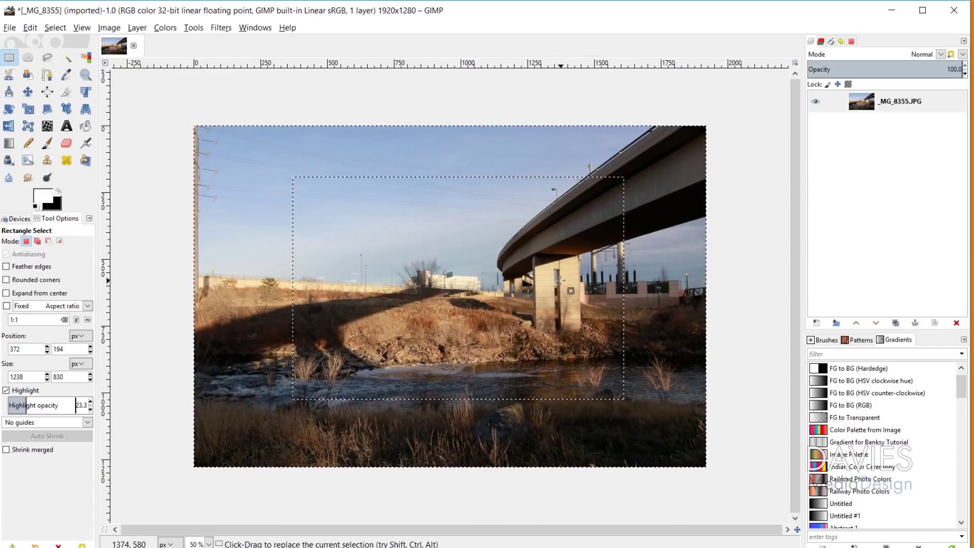
left_click(507, 209)
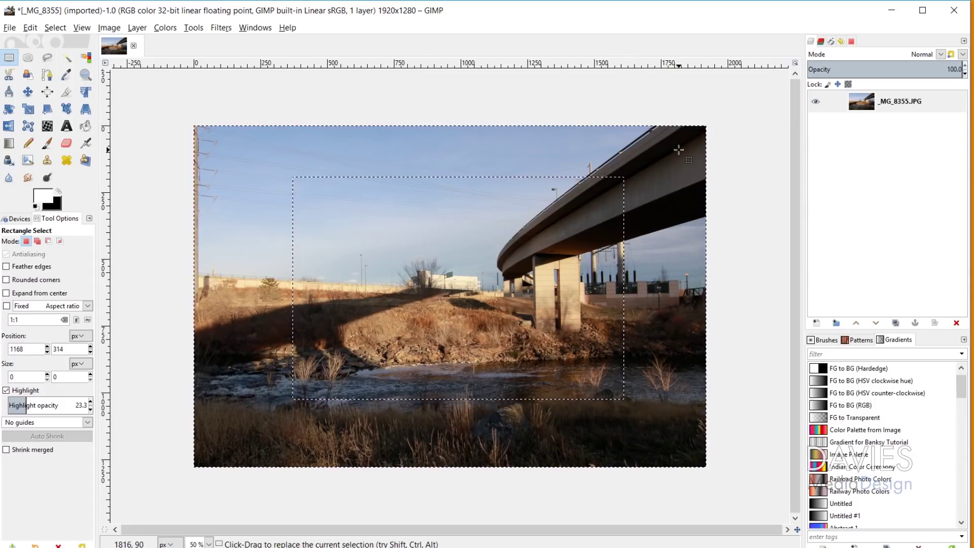
left_click(680, 186)
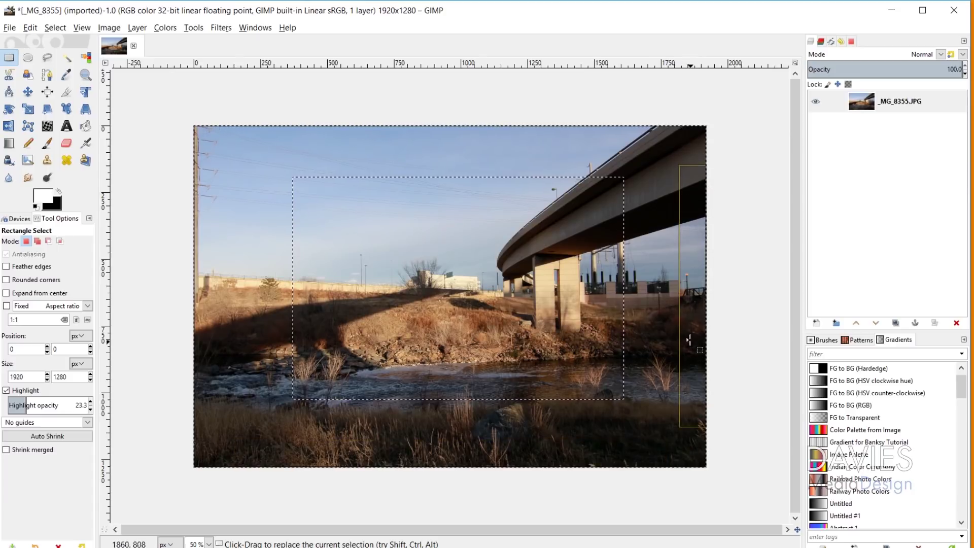
Step: Try resizing the inverted selection to about 1408 × 1050 px, and revert to the editable central rectangle
left_click_drag(218, 153, 343, 196)
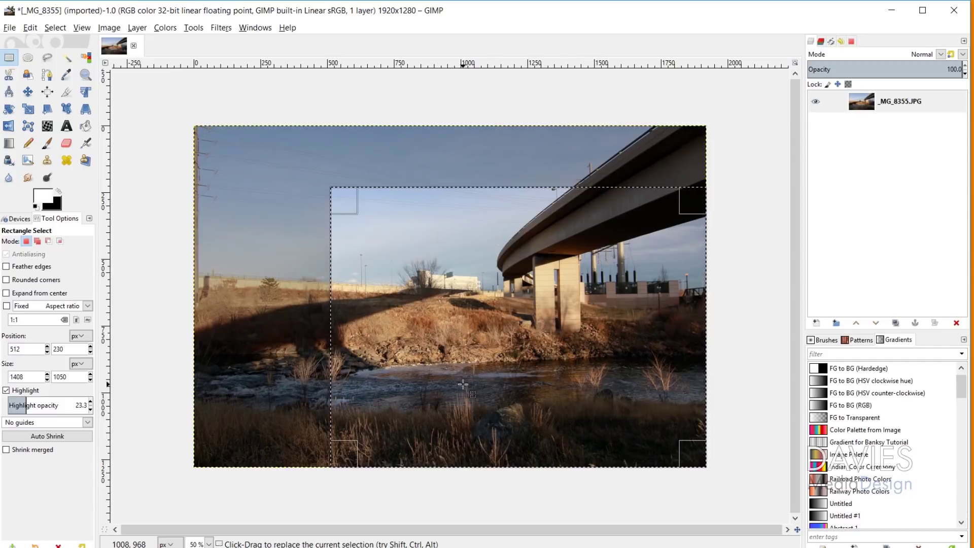
key("Escape")
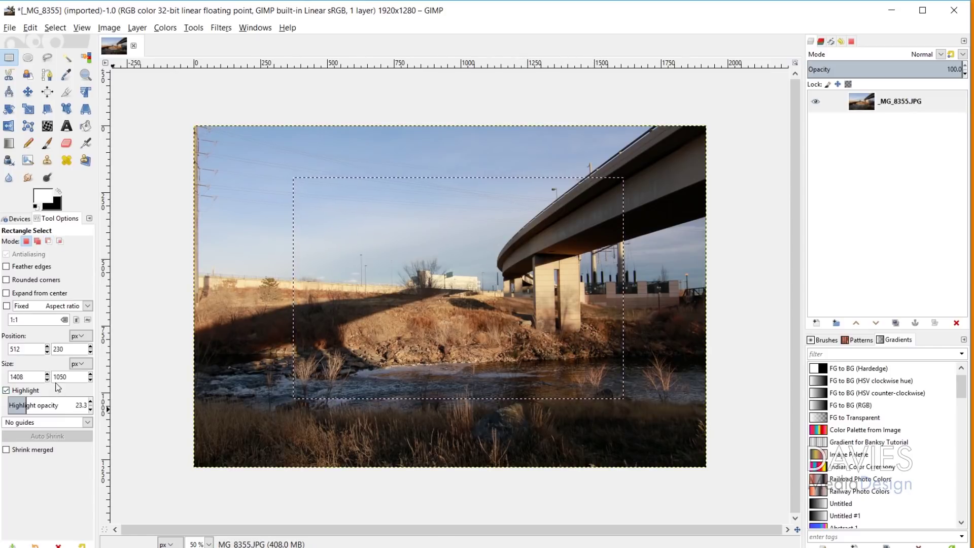
left_click(418, 254)
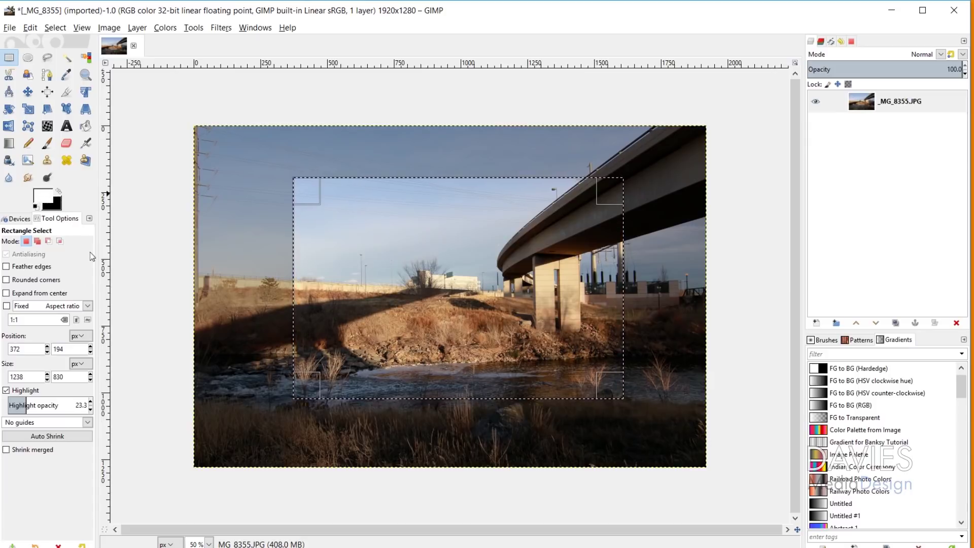
Step: Choose the Bucket Fill tool and add a transparent 1920 × 1280 px layer named Selection above the photo
left_click(85, 126)
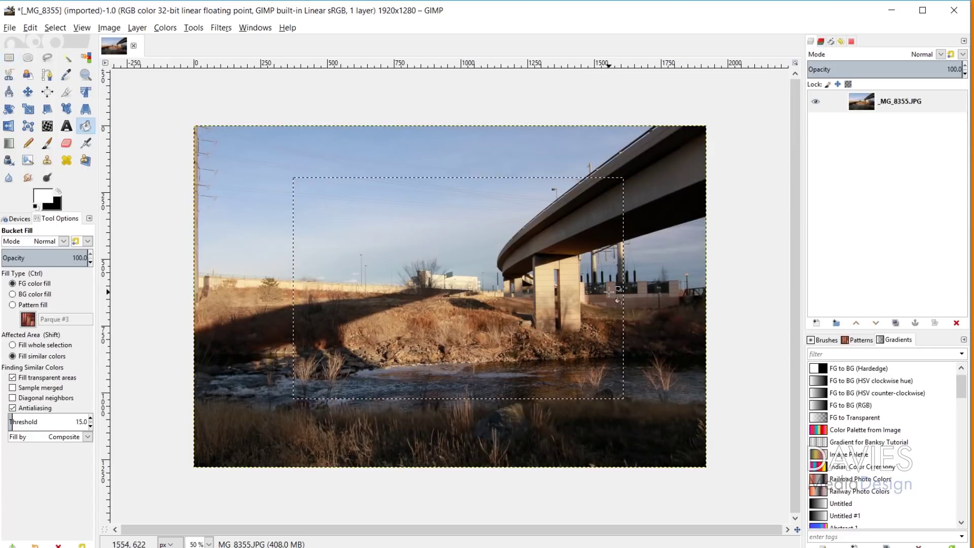
left_click(816, 323)
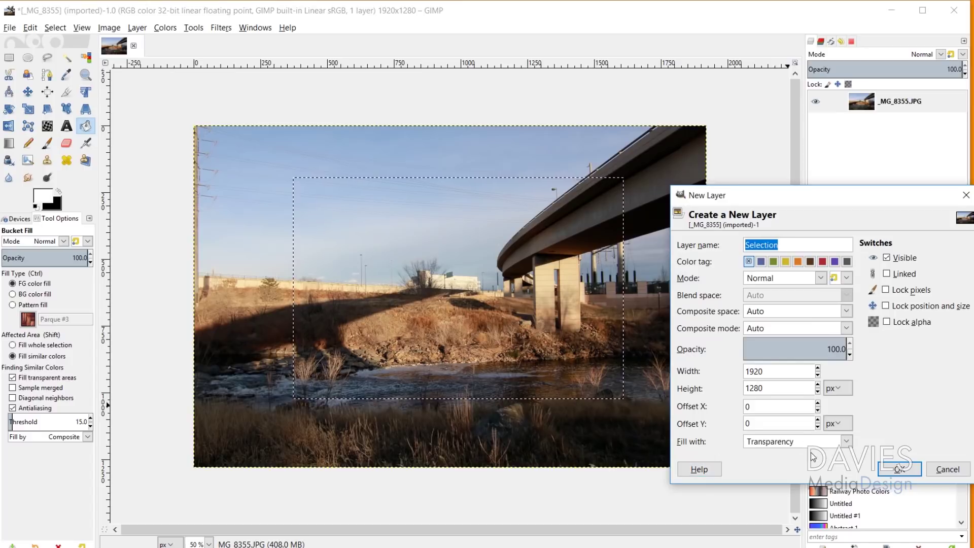
left_click(901, 469)
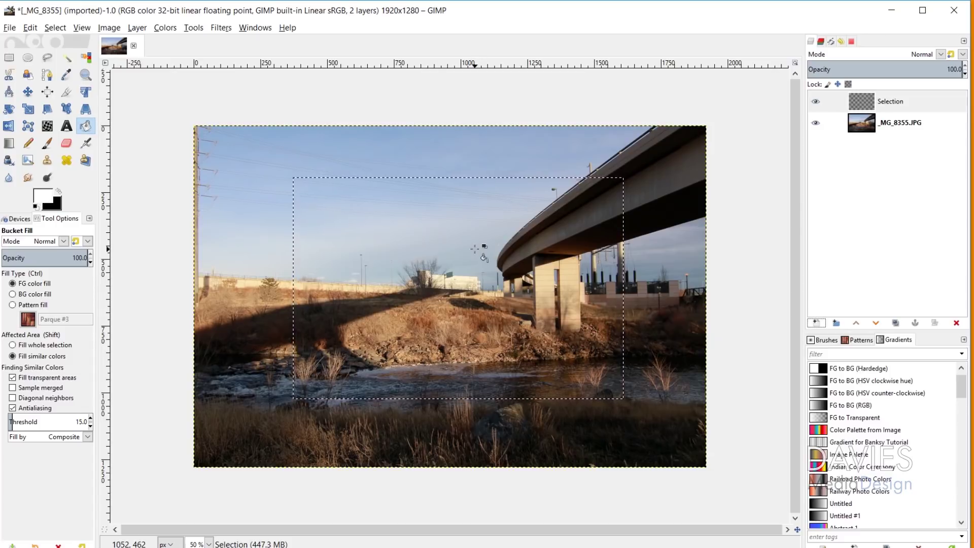
Step: Bucket-fill the selected area on the new layer with the white foreground color, and undo that fill
left_click(474, 248)
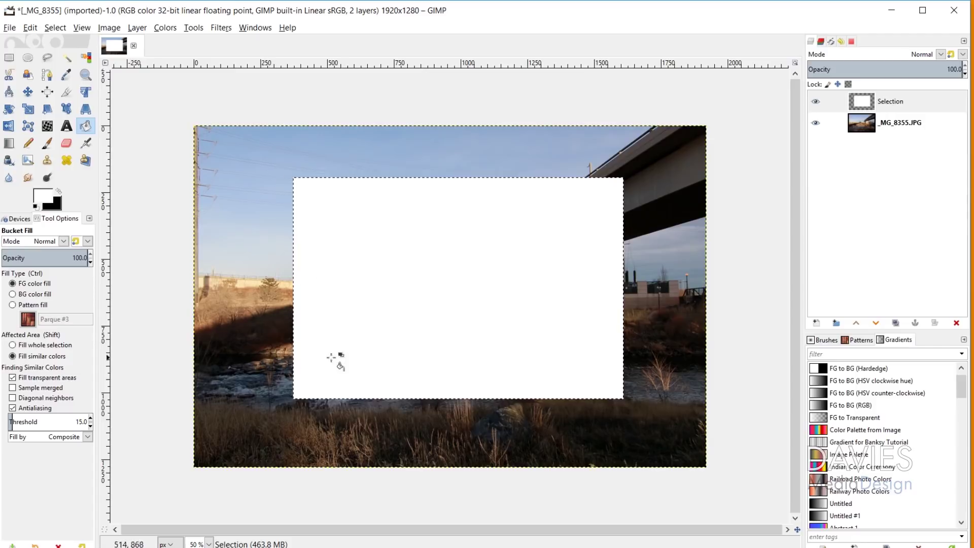
key("ctrl")
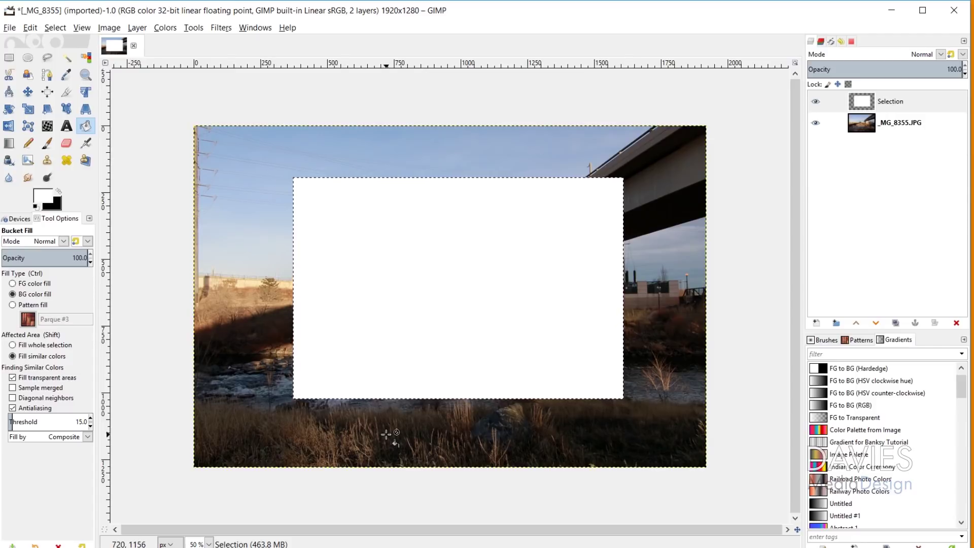
key("ctrl+z")
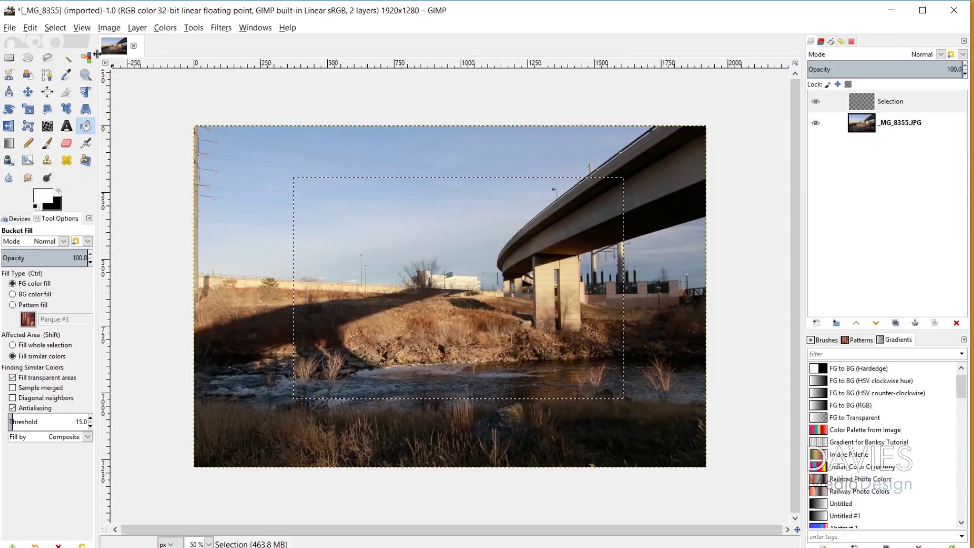
Step: Apply the Fill with FG Color command to the selected area, and undo it
left_click(30, 27)
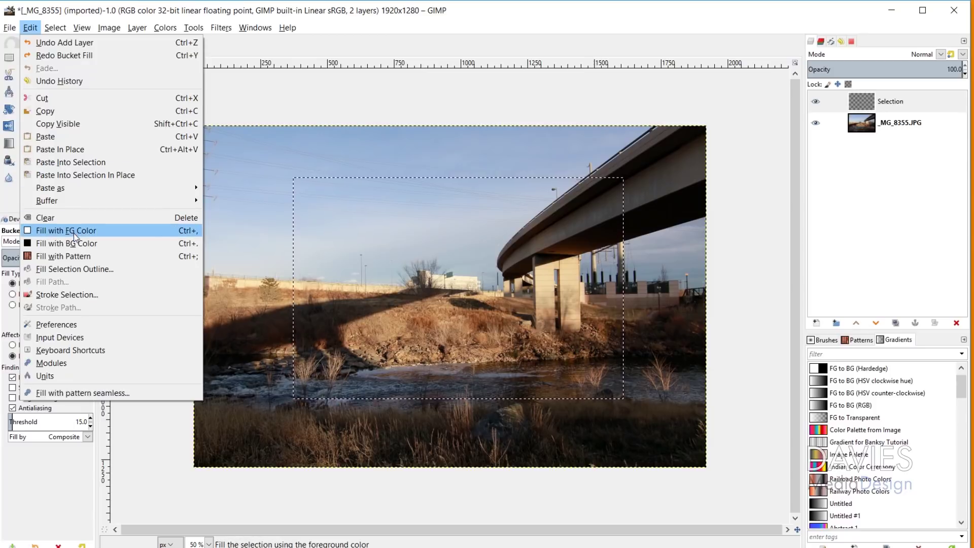
left_click(75, 235)
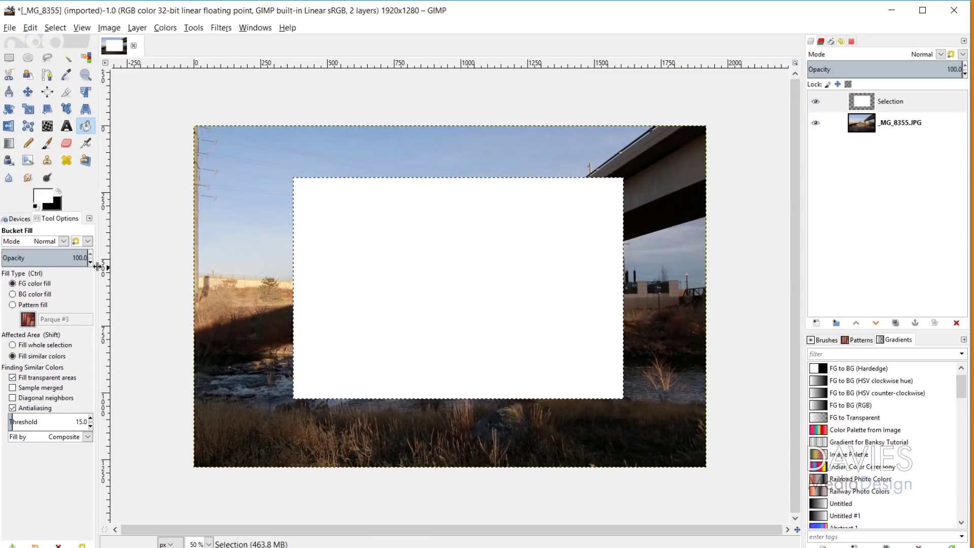
key("ctrl+z")
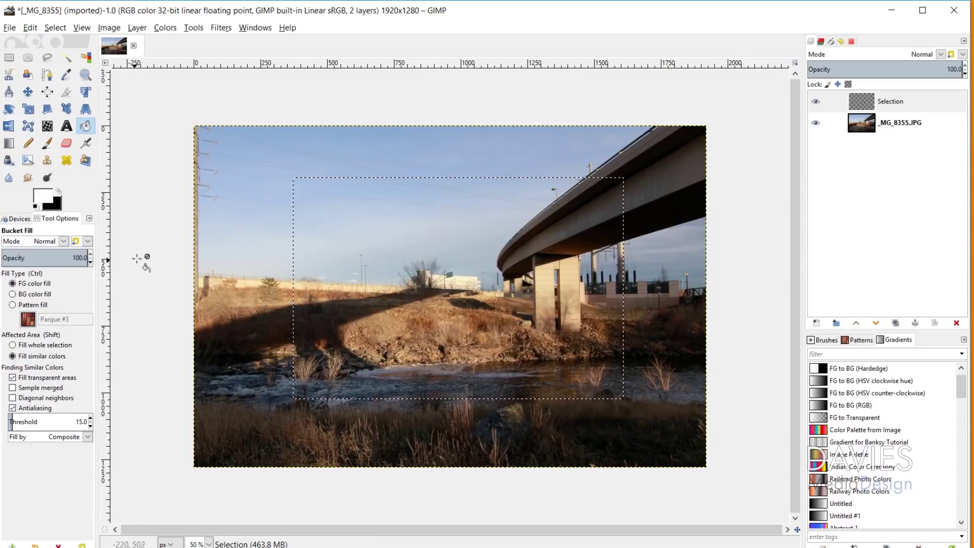
Step: Fill the selected area with the black background color using Fill with BG Color, and undo it
left_click(30, 28)
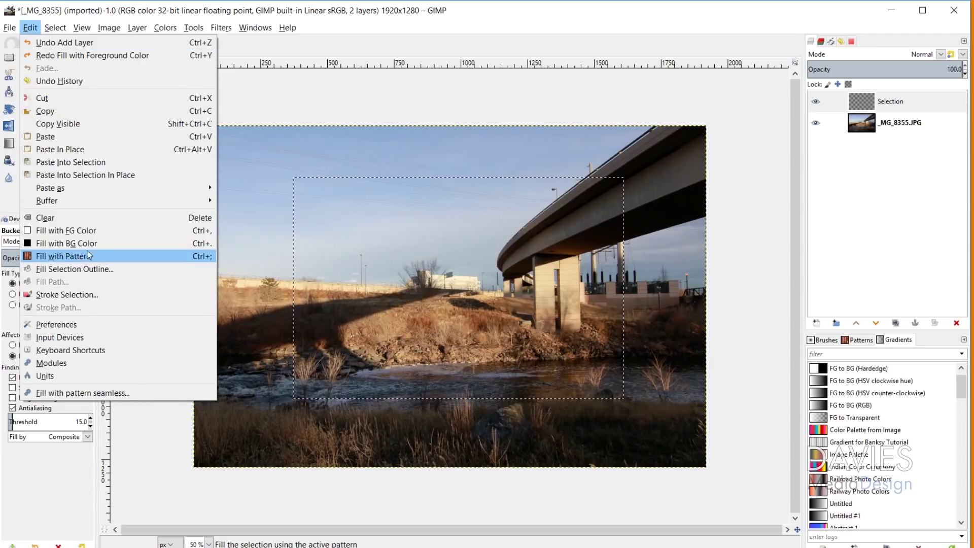
left_click(90, 248)
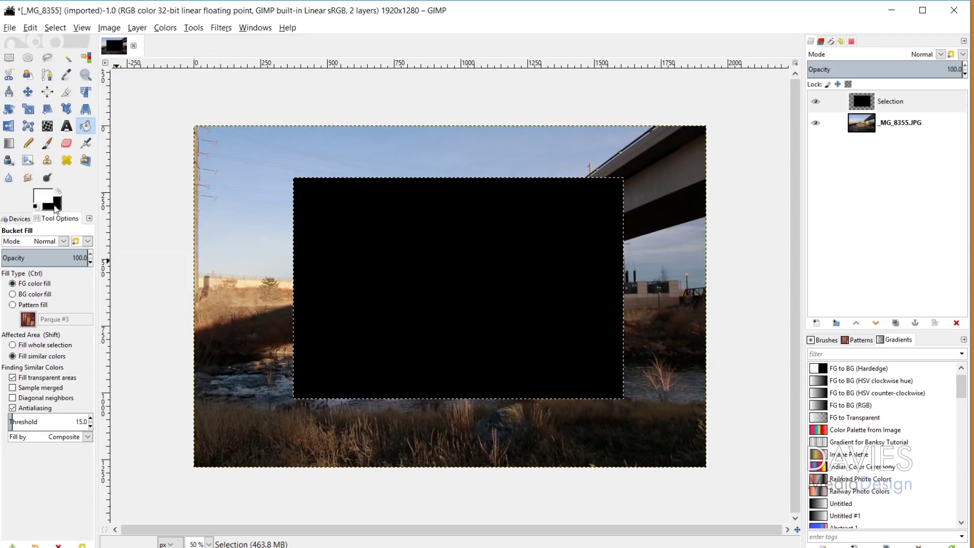
key("ctrl+z")
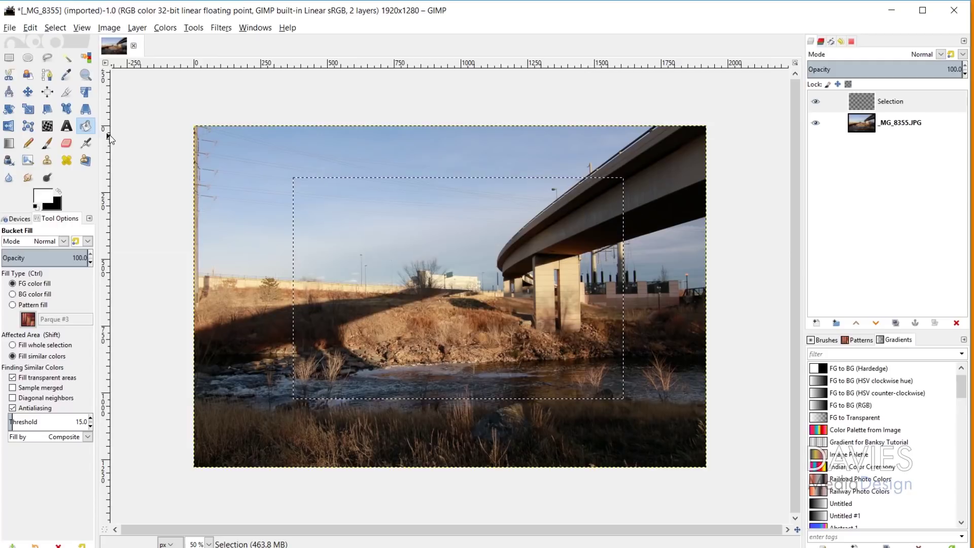
Step: Fill the selected area on the Selection layer with the Parque #3 pattern and display the available patterns
left_click(31, 28)
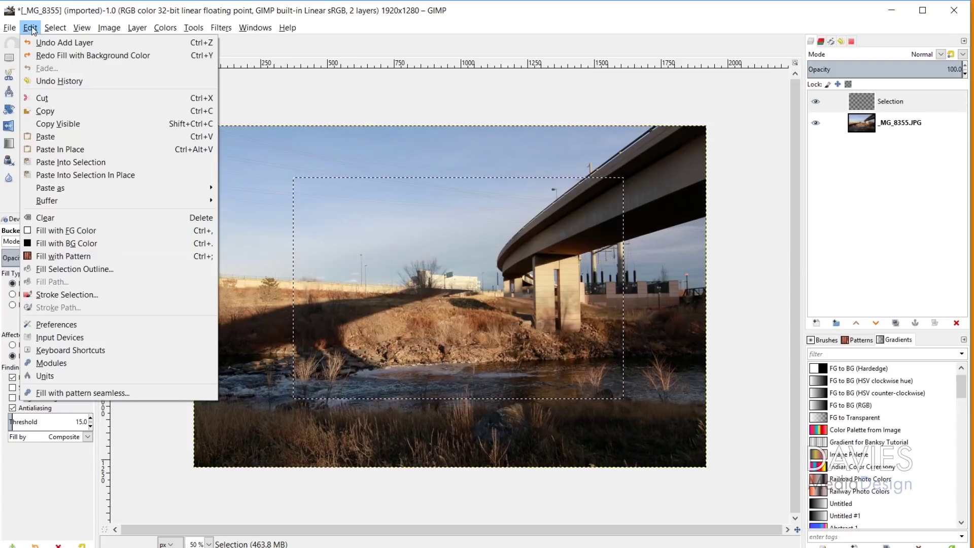
left_click(61, 257)
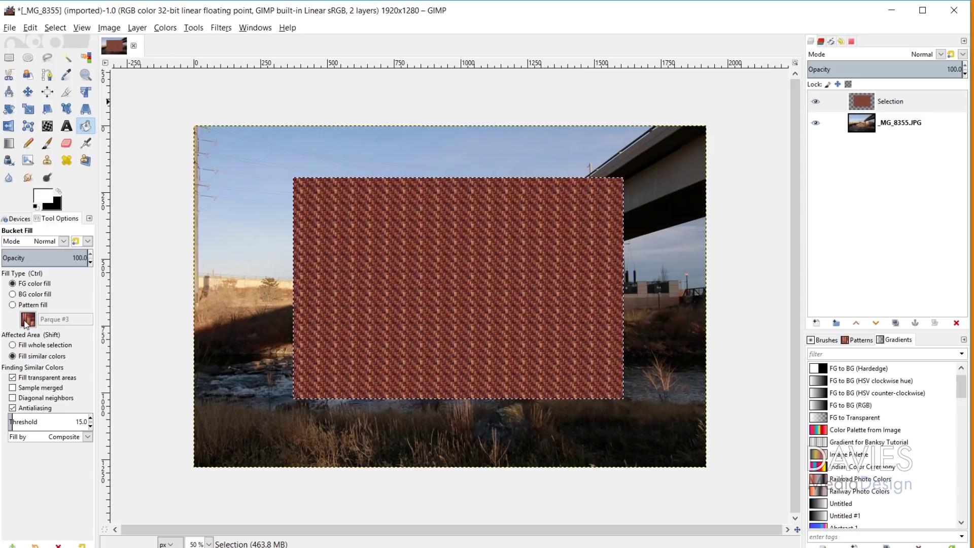
left_click(863, 342)
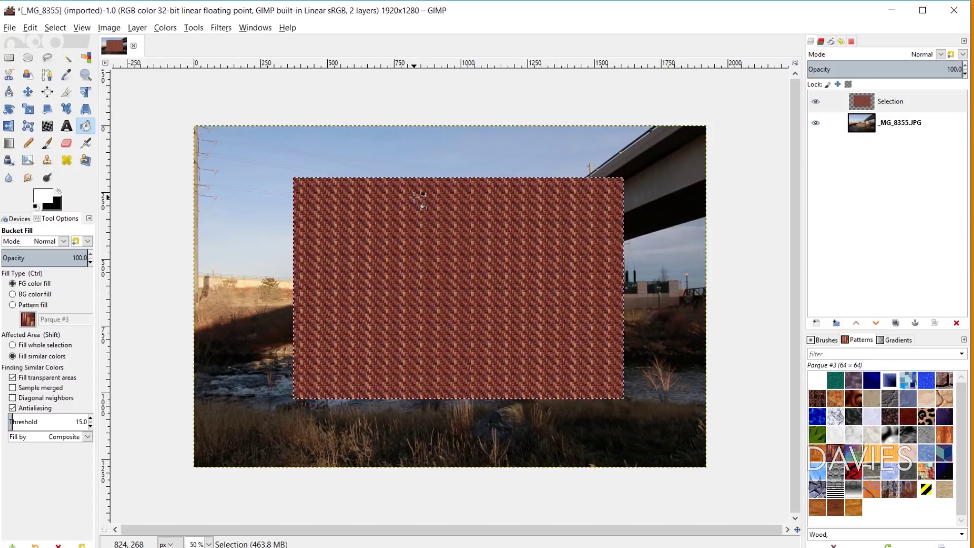
Step: Undo the pattern fill, and try painting inside the rectangular selection with a white Paintbrush at size 262.49
key("ctrl+z")
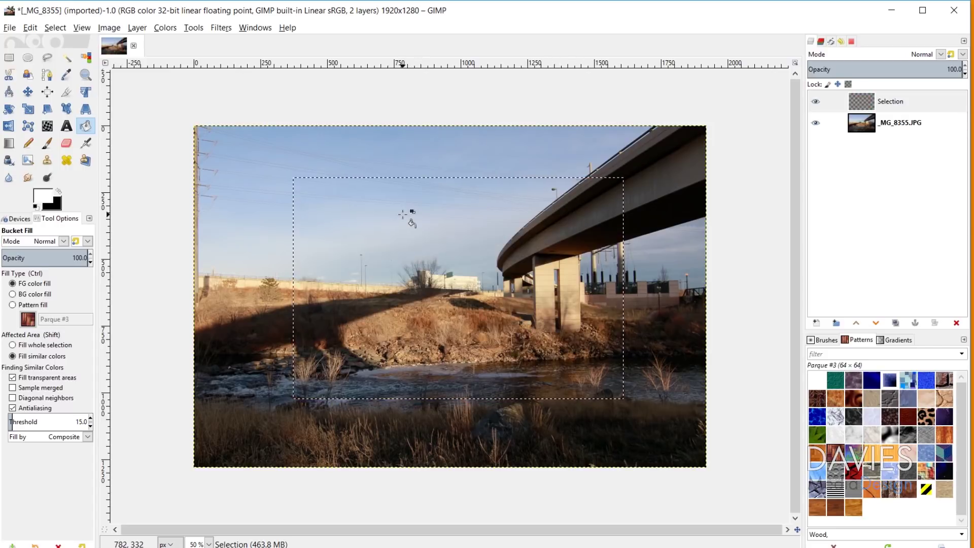
left_click(47, 143)
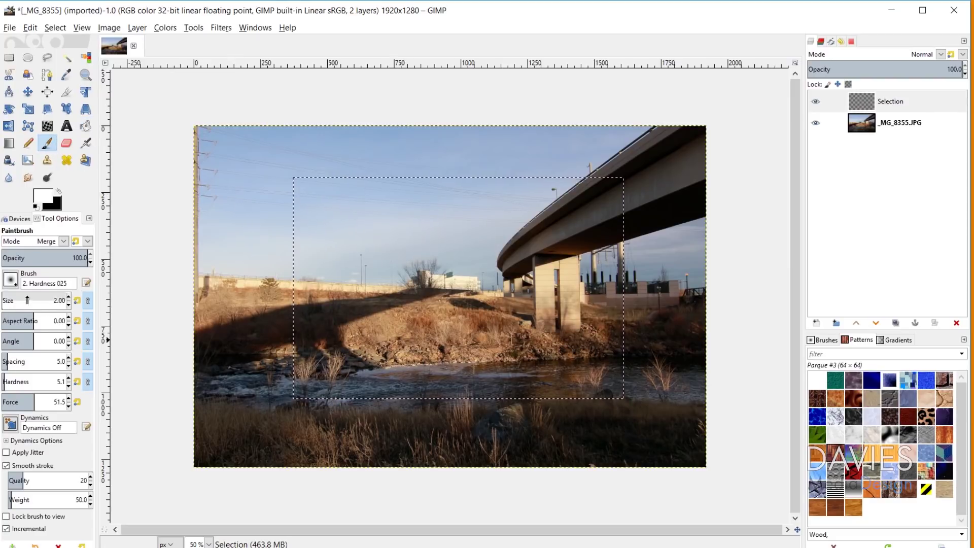
left_click_drag(28, 300, 47, 299)
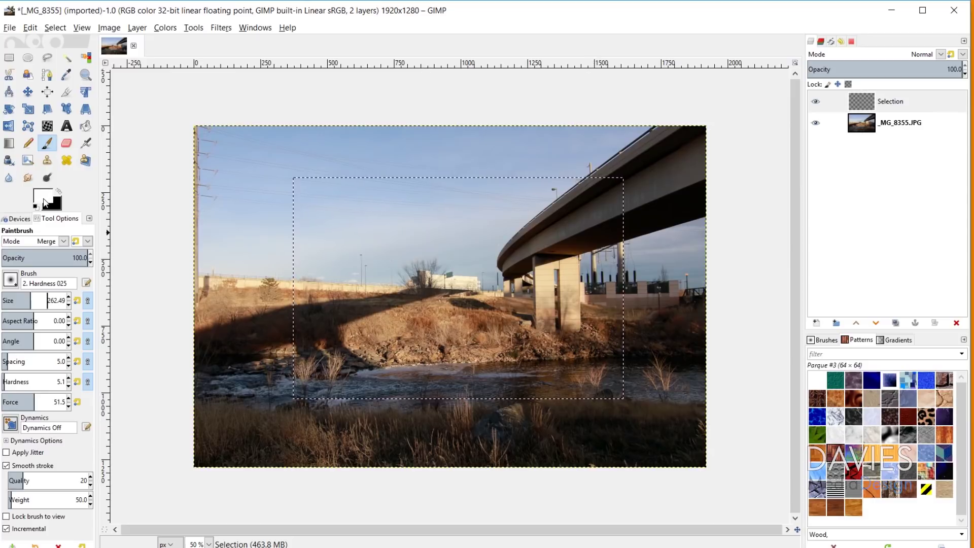
mouse_move(424, 196)
left_mouse_down()
mouse_move(348, 279)
mouse_move(321, 359)
mouse_move(532, 376)
mouse_move(674, 308)
left_mouse_up()
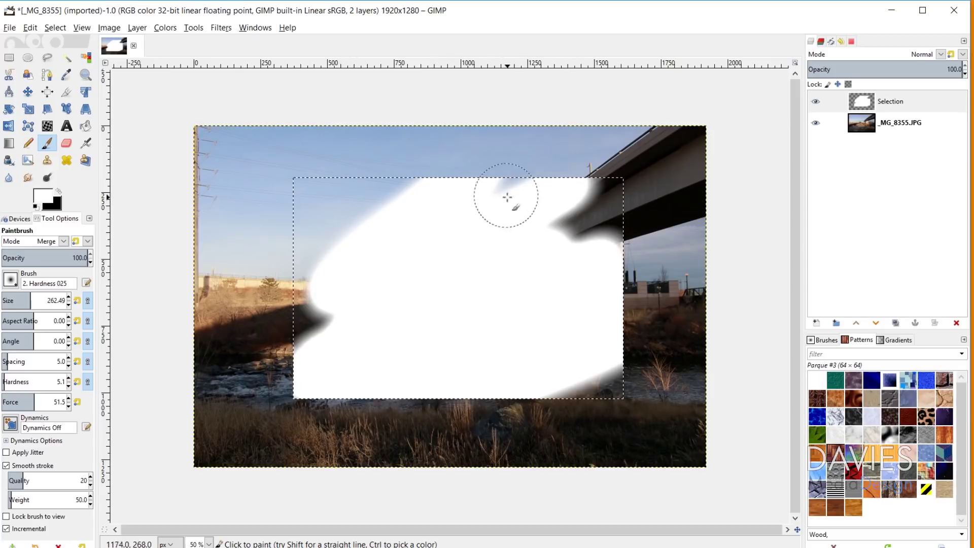
key("ctrl+z")
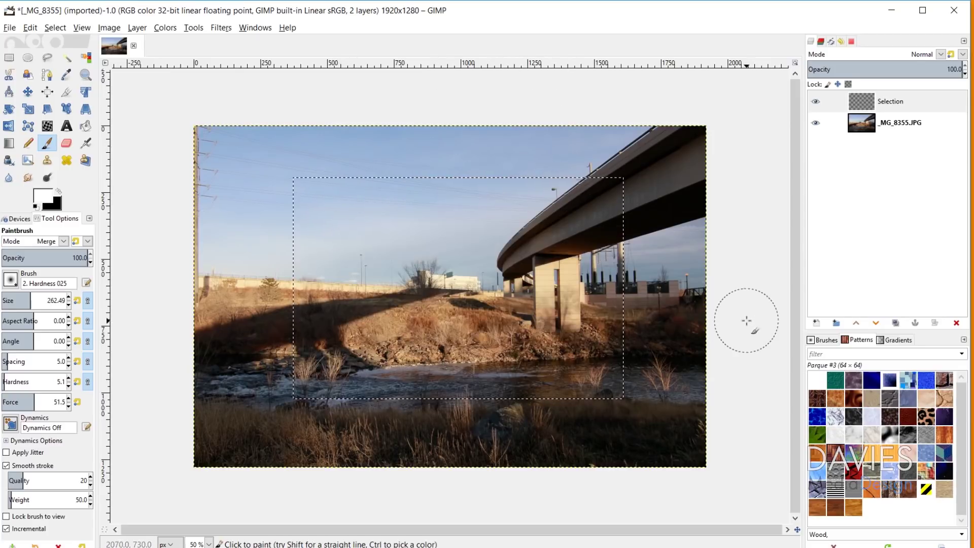
Step: Delete the Selection layer, and try clearing the selected area directly on the photo layer
left_click(832, 104)
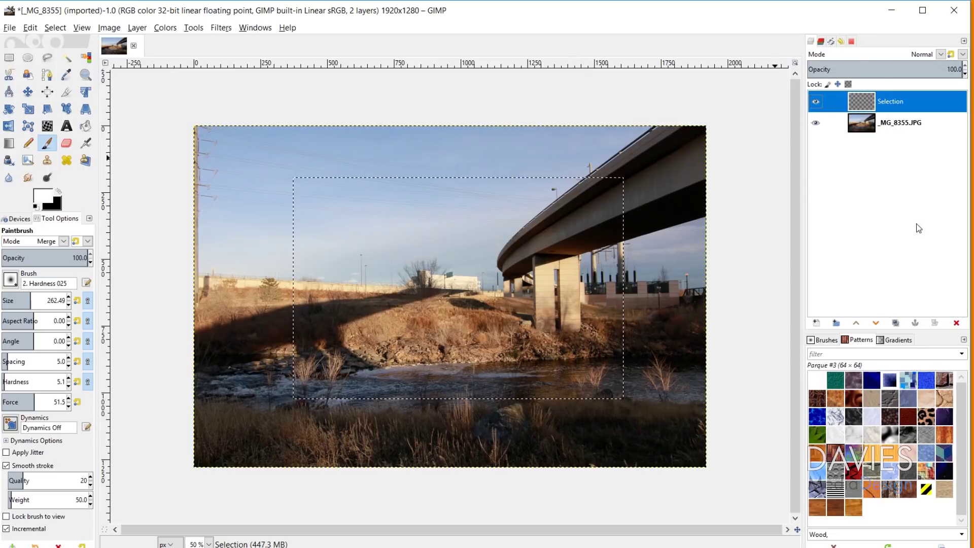
left_click(956, 324)
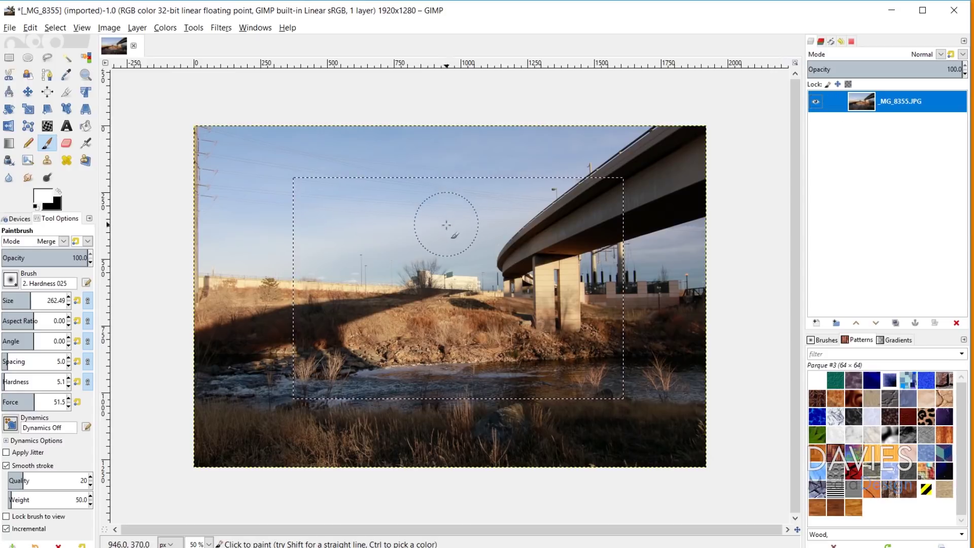
key("Delete")
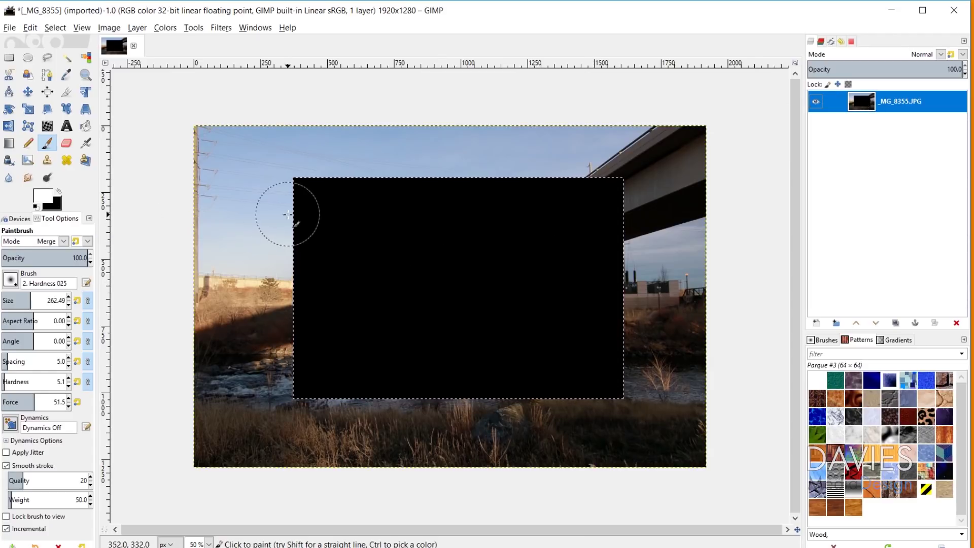
key("ctrl+z")
Step: Add an alpha channel to the photo layer, and try deleting the selected area to transparency
right_click(862, 108)
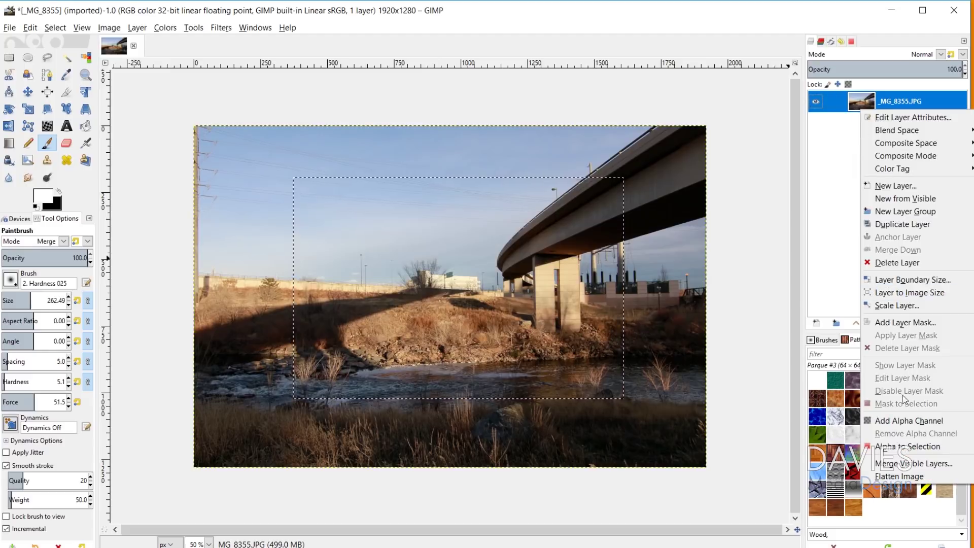
left_click(897, 421)
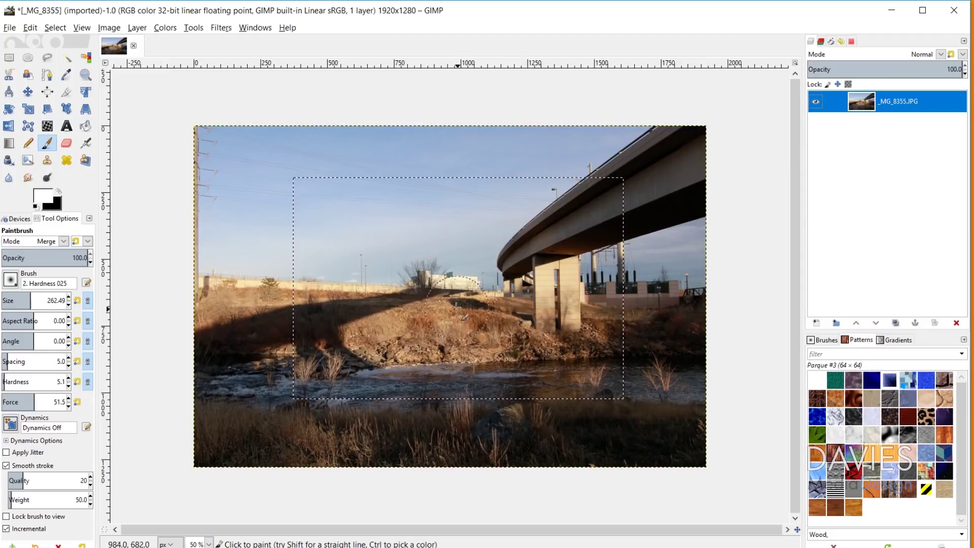
key("Delete")
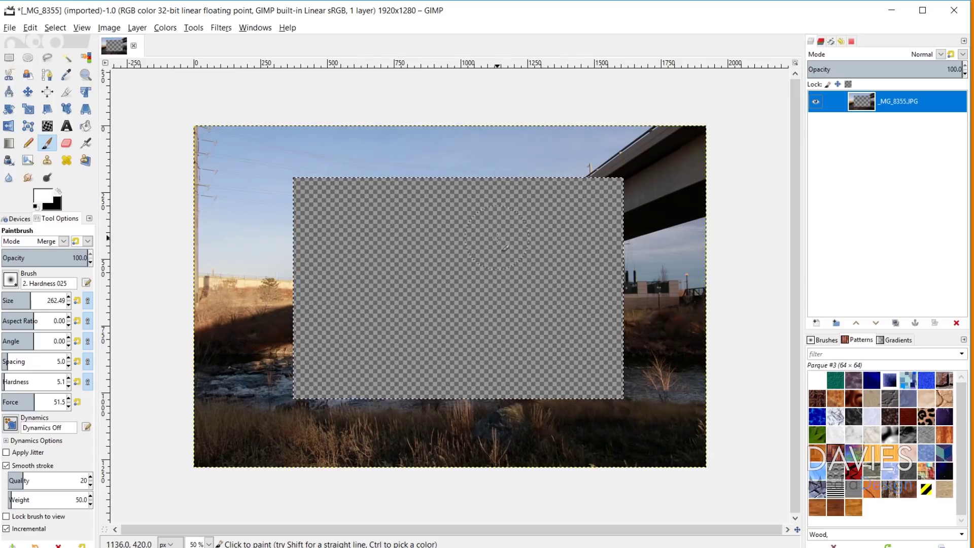
key("ctrl+z")
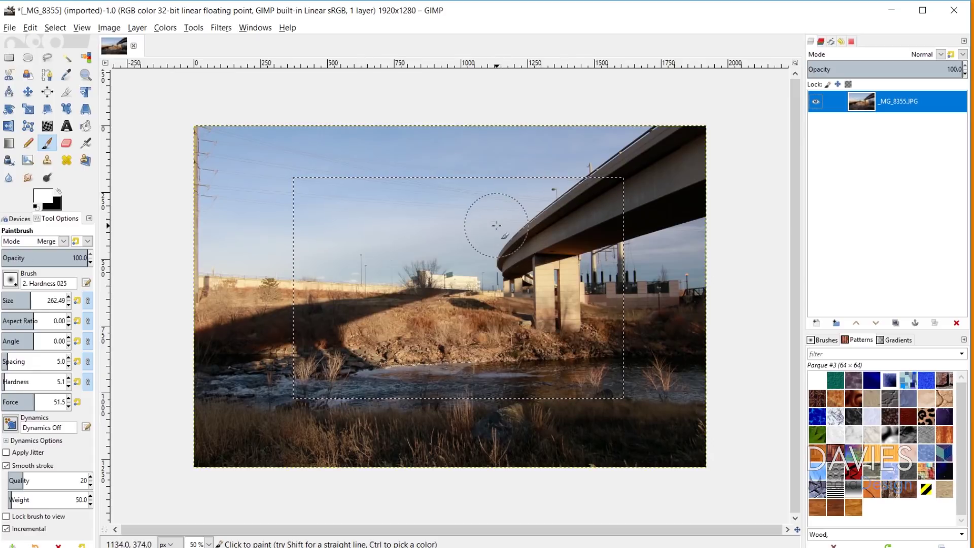
Step: Apply the Clear command to the selected area of the photo, and undo it
left_click(30, 27)
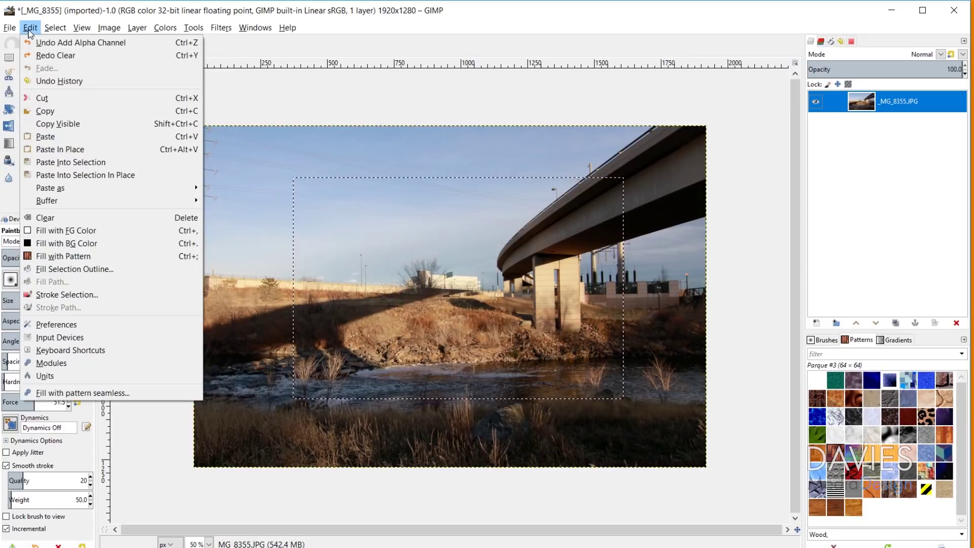
left_click(61, 217)
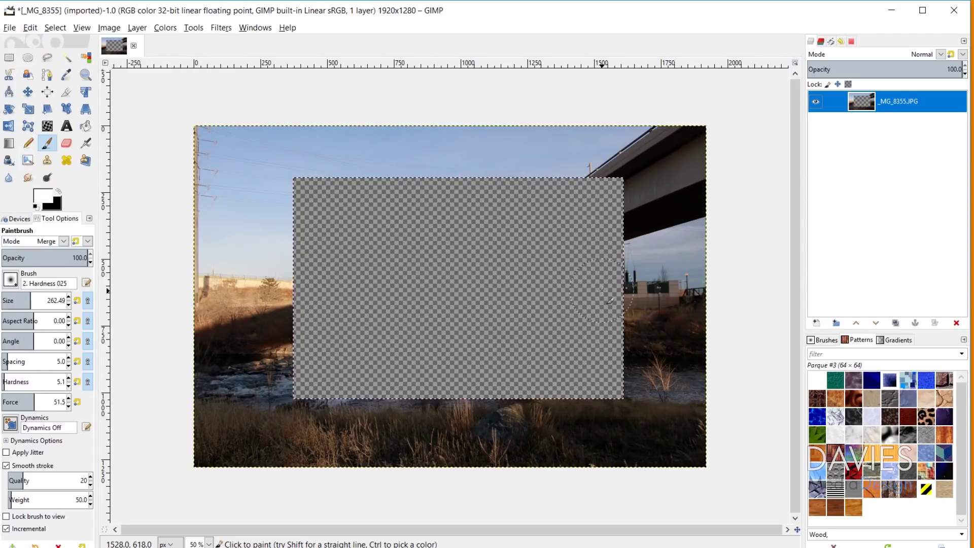
key("ctrl+z")
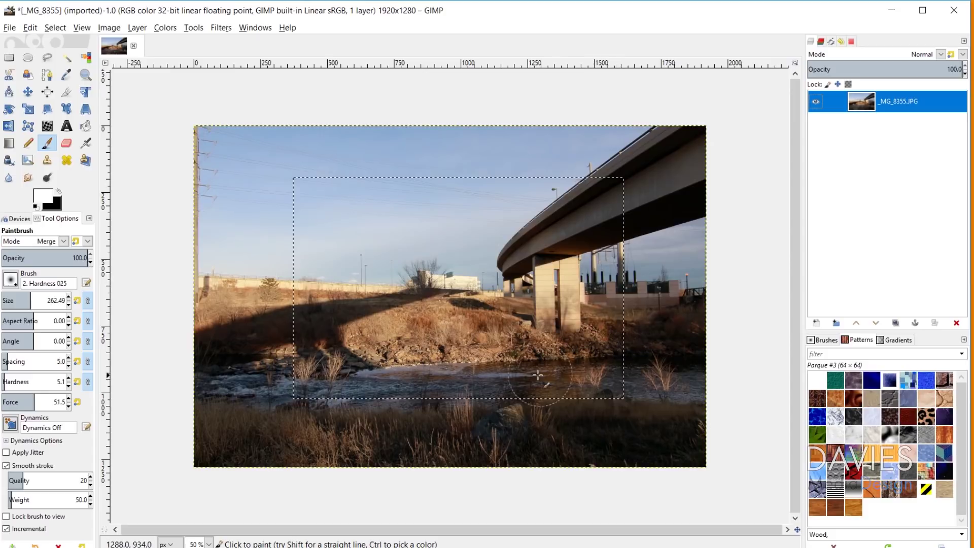
Step: Adjust the selected area's midtones with Color Balance: Cyan–Red 46.4, Magenta–Green -67.0 and Yellow–Blue 81.3
left_click(164, 28)
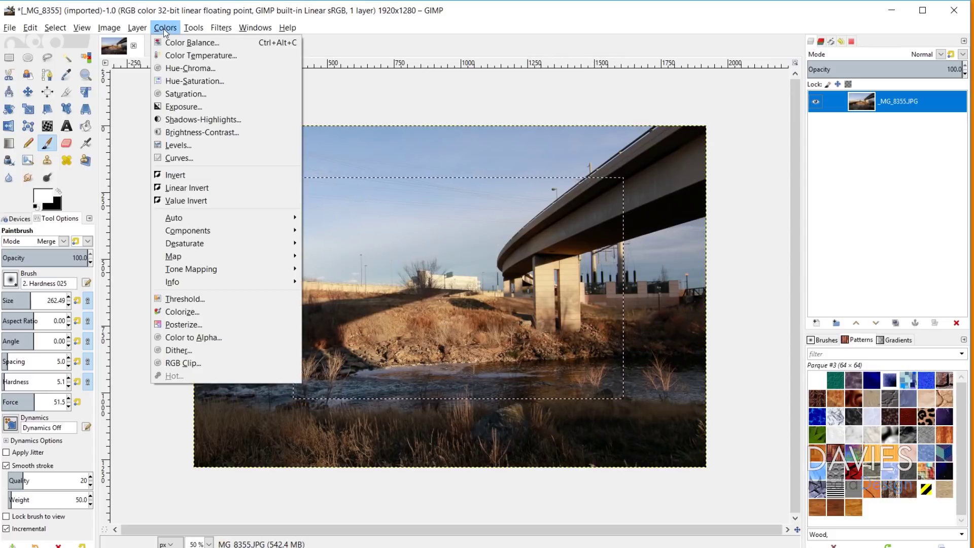
left_click(189, 42)
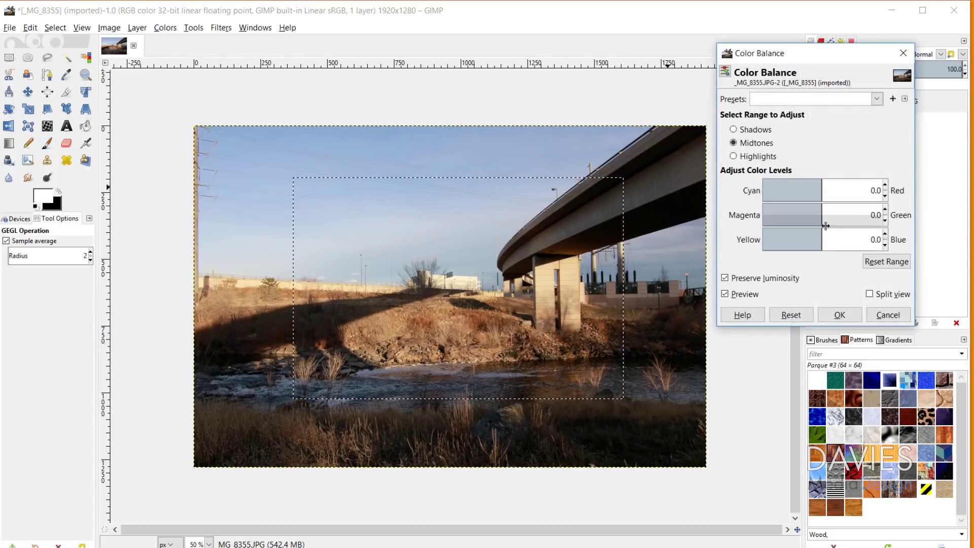
left_click_drag(815, 187, 791, 212)
left_click_drag(840, 236, 869, 236)
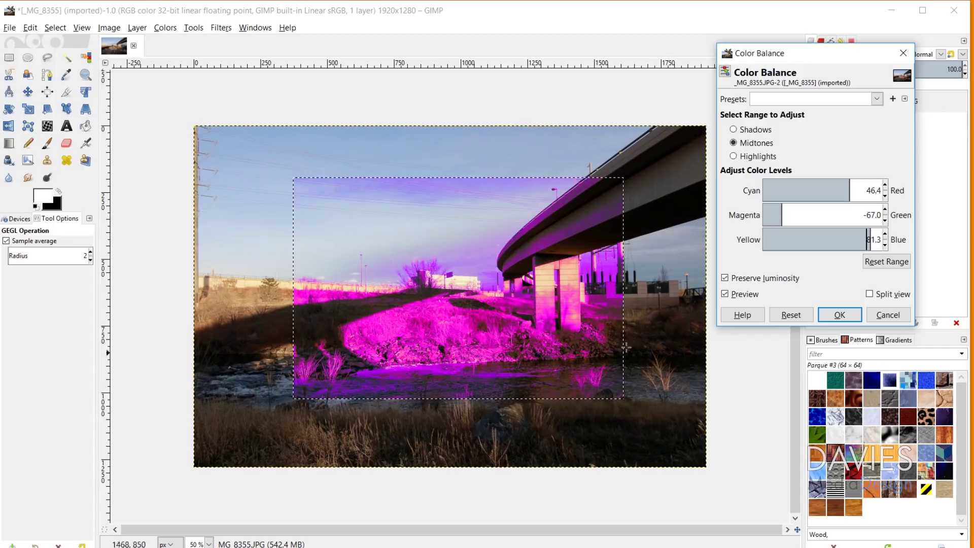
Step: Shift the shadow color levels and set the highlights' Yellow–Blue level to 19.6, compare with the unedited photo, and apply the Color Balance
left_click(734, 129)
left_click_drag(857, 186, 834, 243)
left_click(734, 156)
left_click(725, 295)
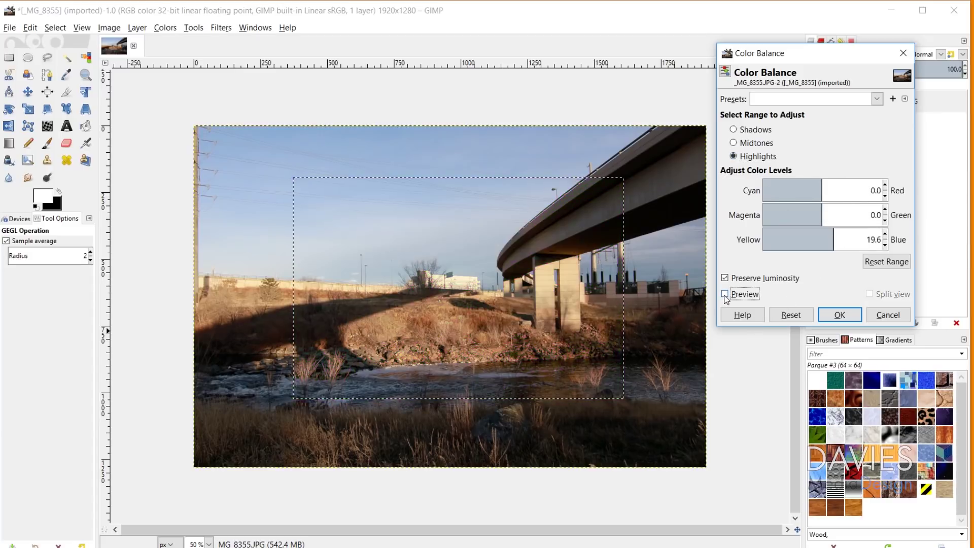
left_click(725, 295)
left_click(840, 315)
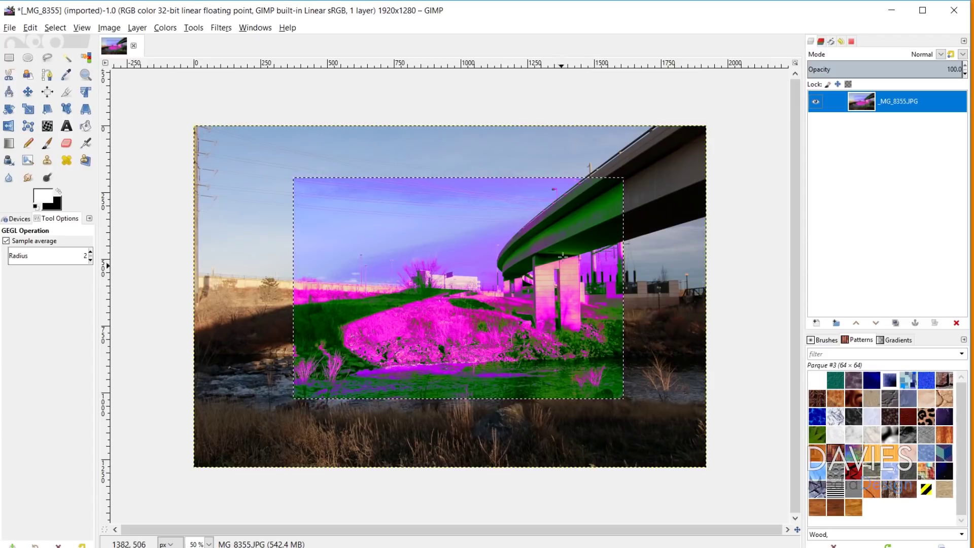
Step: Remove the rectangular selection, and demonstrate selecting the entire image and deselecting everything
key("ctrl+shift+a")
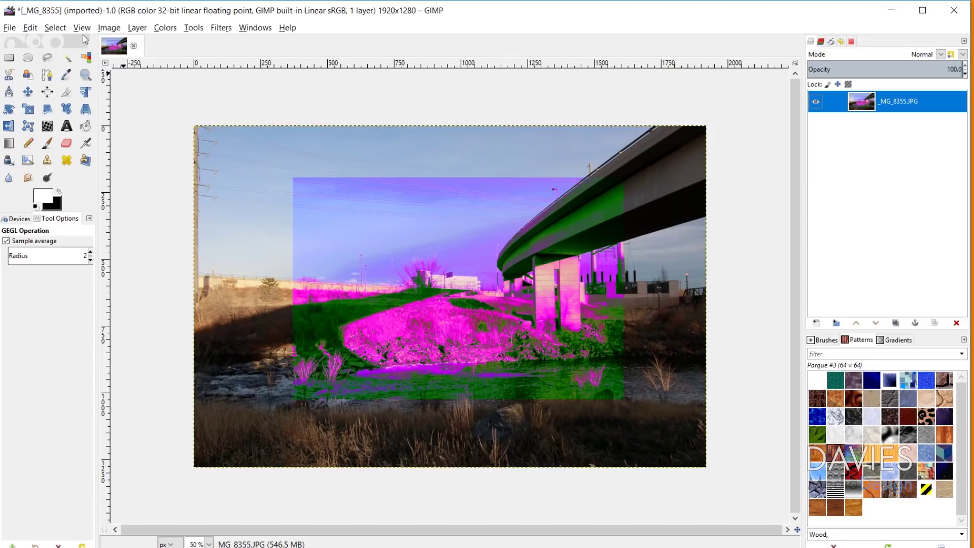
left_click(55, 27)
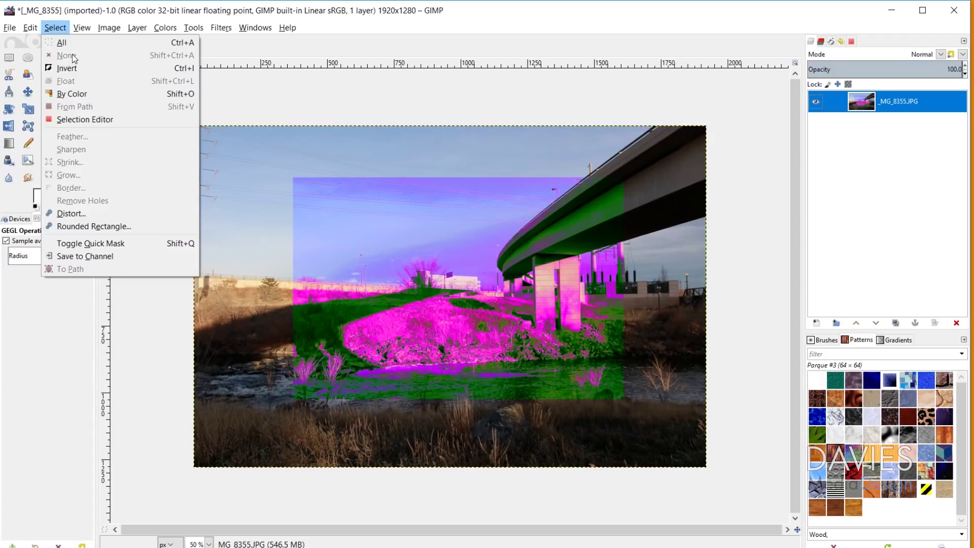
left_click(53, 26)
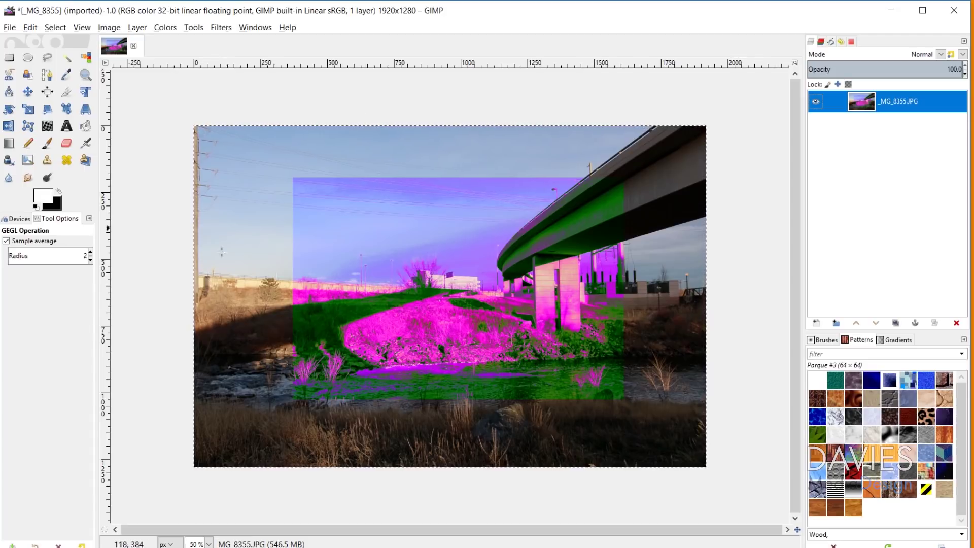
left_click(55, 28)
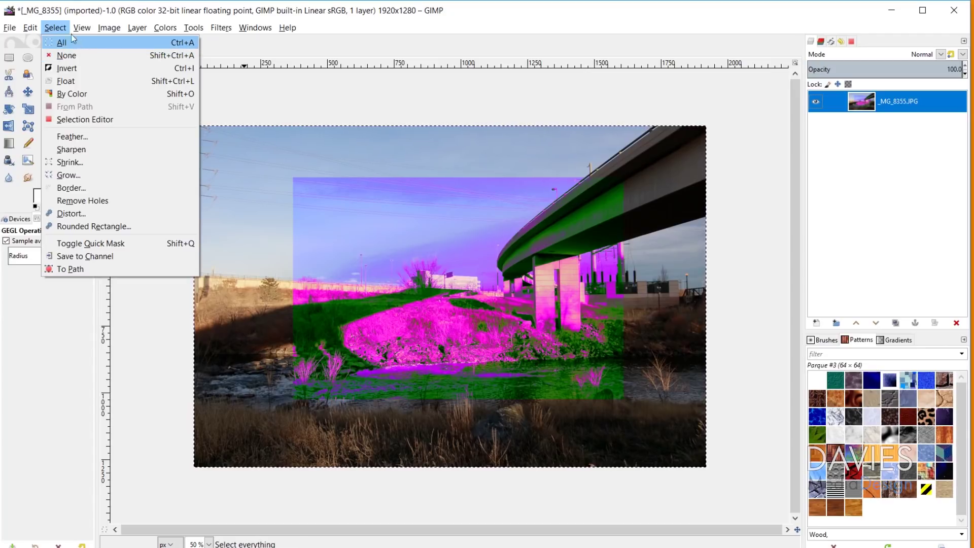
left_click(71, 41)
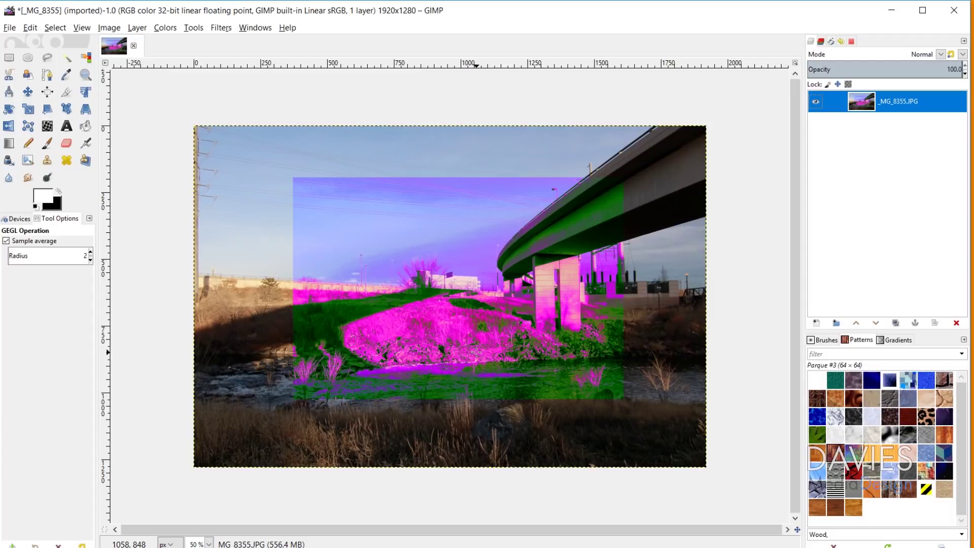
Step: Draw an elliptical selection of about 1314 × 702 px around the bridge pillar and riverbank, and deselect it
left_click(28, 57)
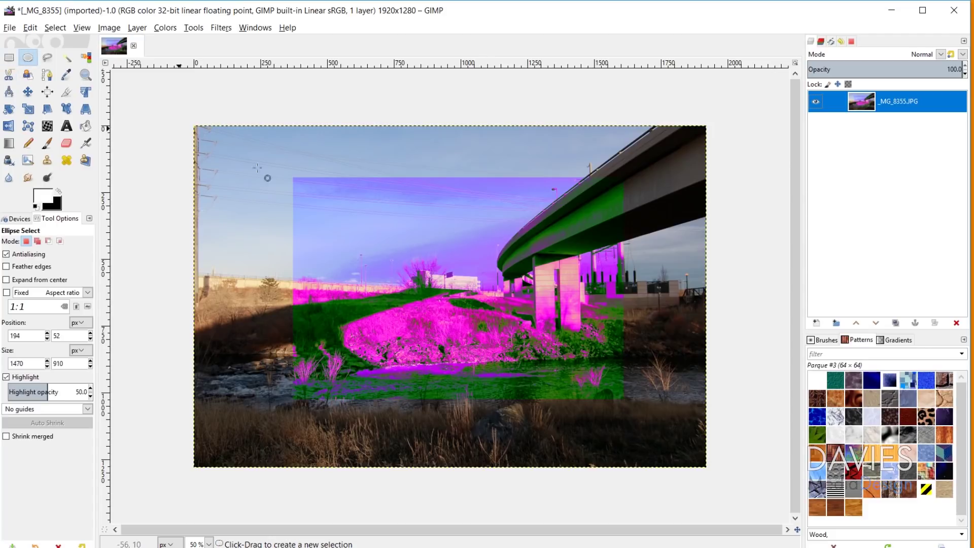
left_click_drag(315, 209, 665, 395)
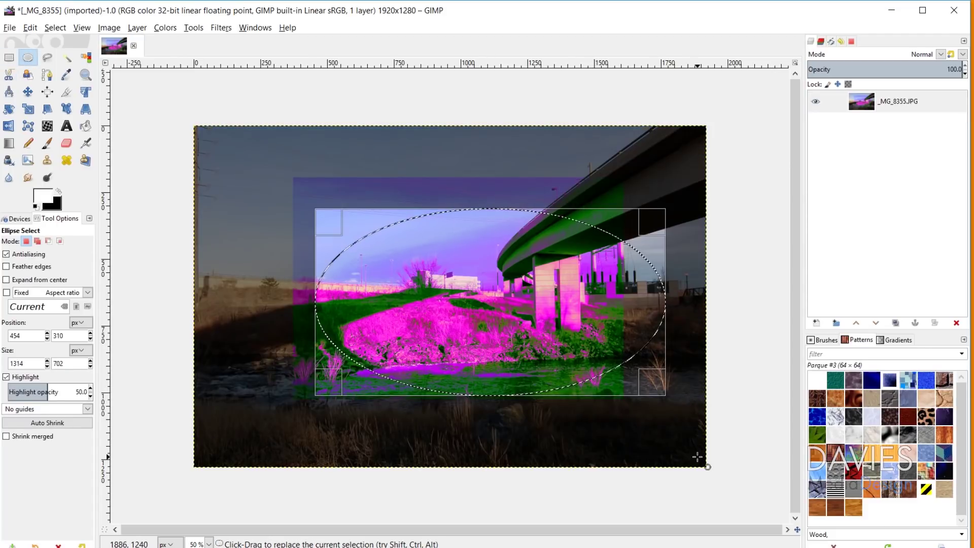
key("ctrl+shift+a")
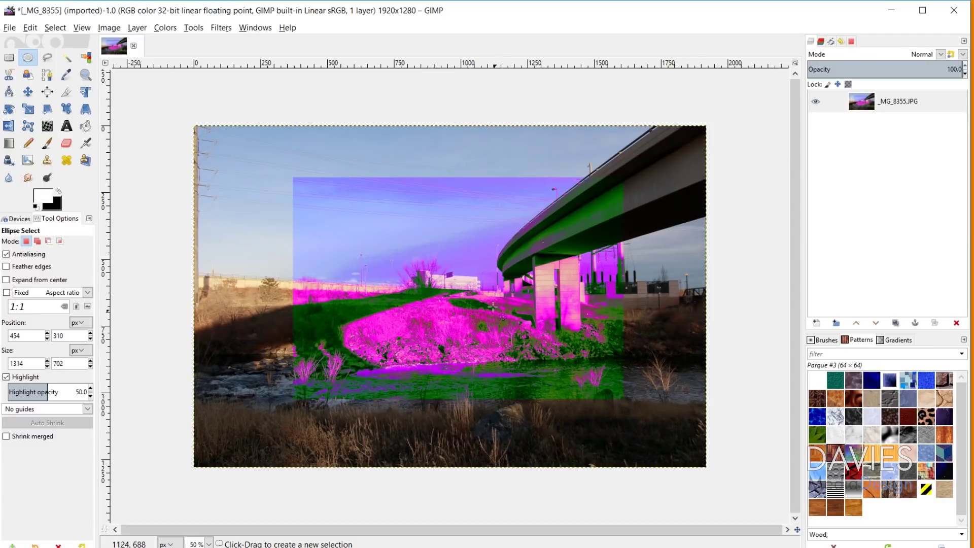
Step: Draw a closed freehand selection around the middle of the photo with Free Select, commit it, and deselect it
left_click(47, 59)
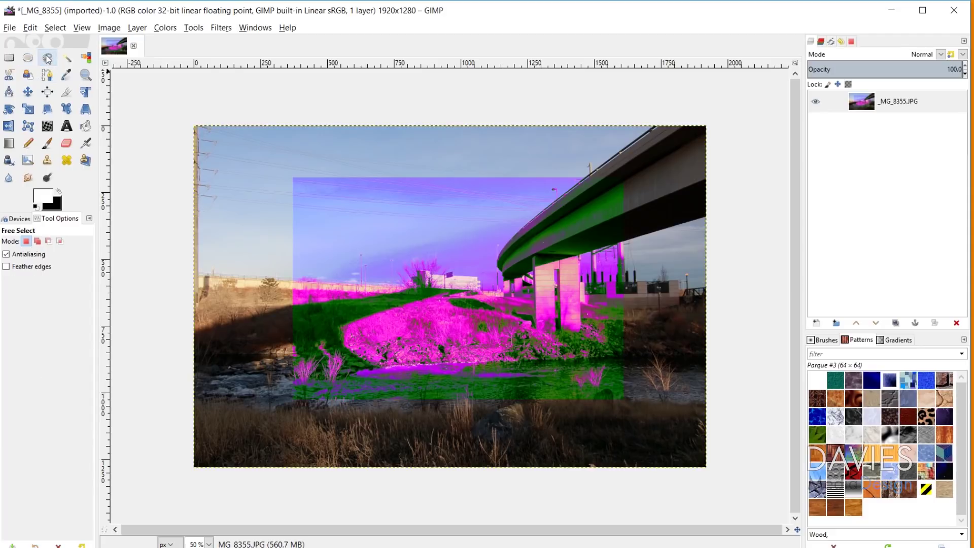
mouse_move(347, 208)
left_mouse_down()
mouse_move(335, 316)
mouse_move(381, 363)
mouse_move(494, 378)
mouse_move(588, 355)
mouse_move(623, 295)
mouse_move(621, 221)
mouse_move(470, 132)
mouse_move(346, 208)
left_mouse_up()
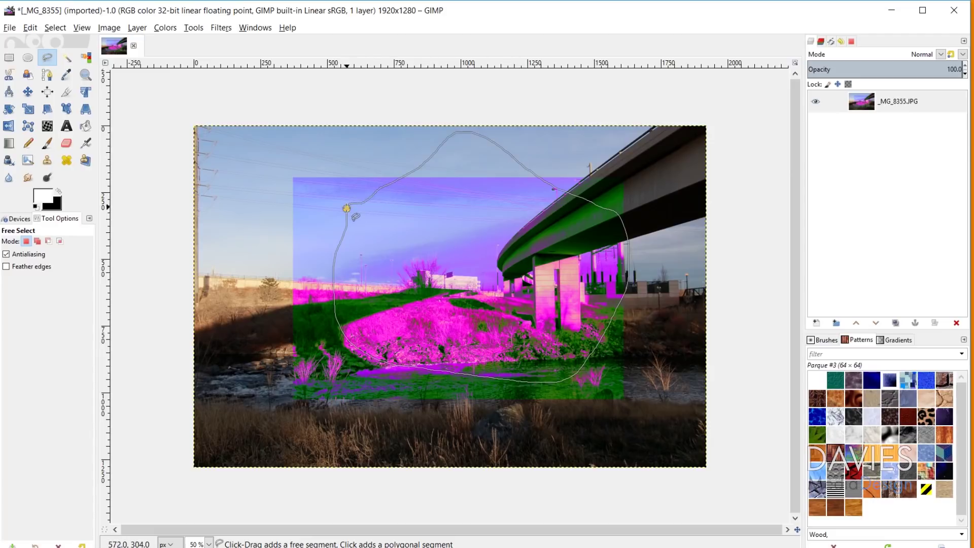
left_click(347, 208)
key("Return")
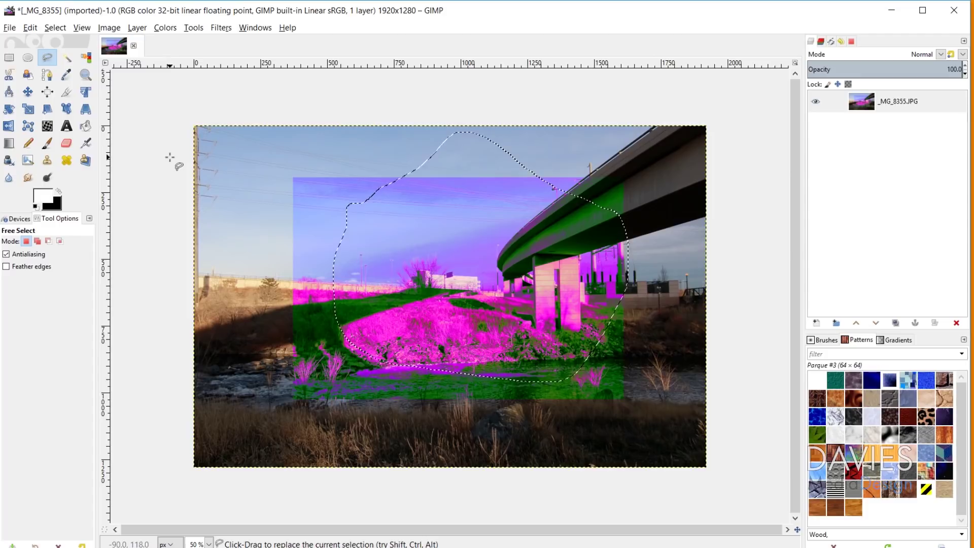
key("ctrl+shift+a")
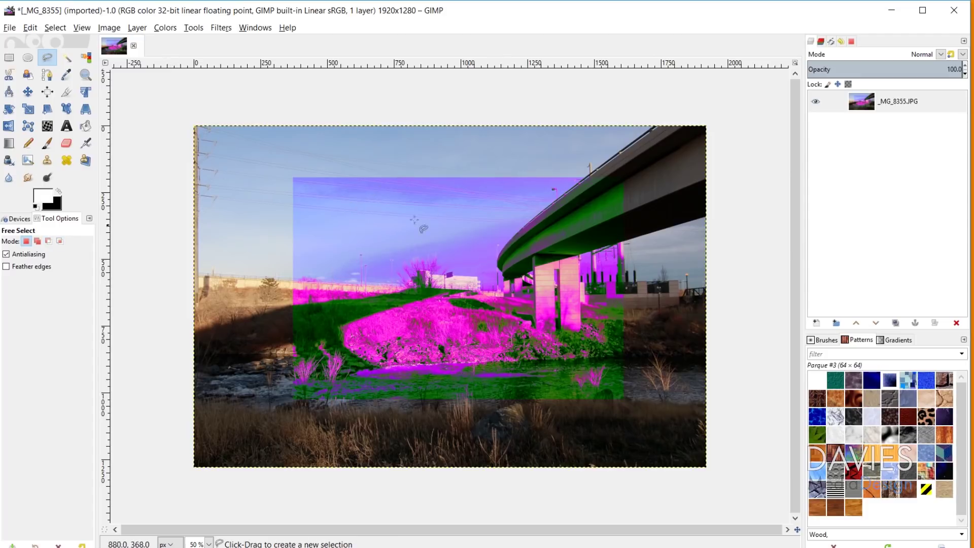
Step: Draw a closed, curved six-anchor path from the sky around the bridge pillar with the Paths tool, and convert it to a selection
left_click(47, 75)
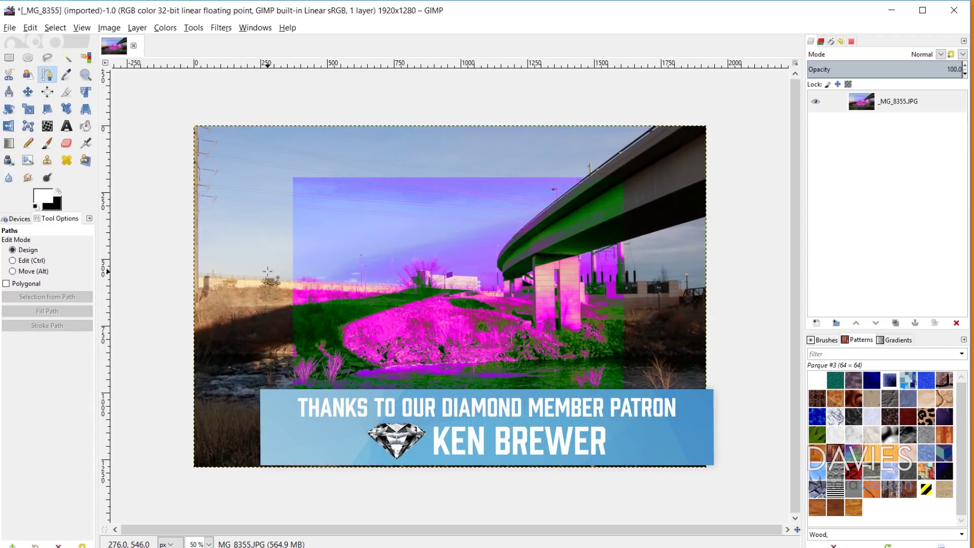
left_click(333, 217)
left_click_drag(483, 175, 576, 192)
left_click_drag(573, 274, 587, 321)
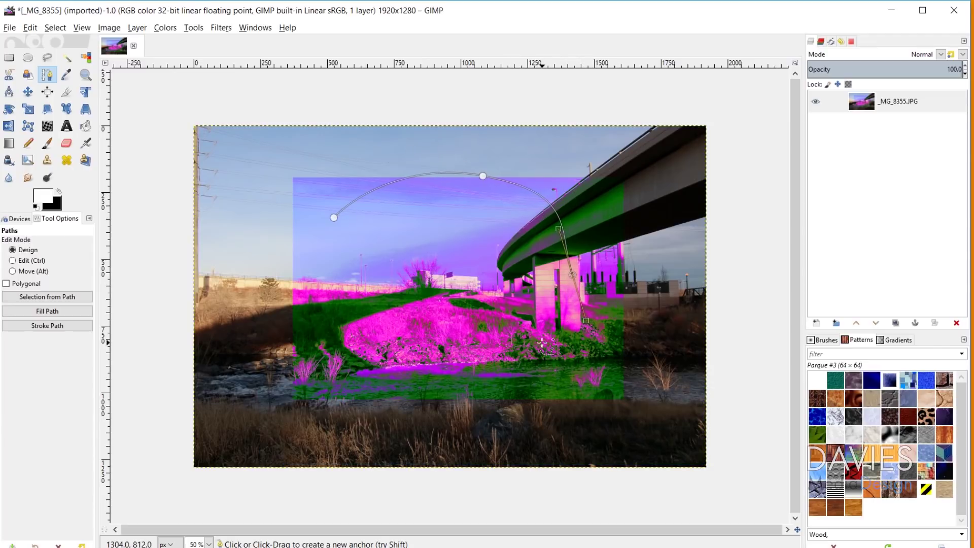
left_click_drag(526, 358, 468, 383)
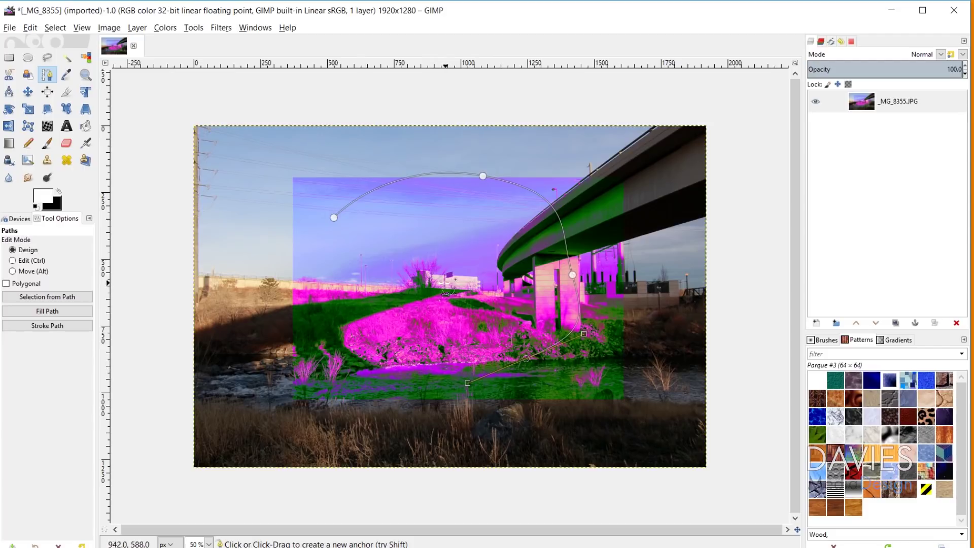
left_click(462, 279)
left_click_drag(384, 234, 331, 248)
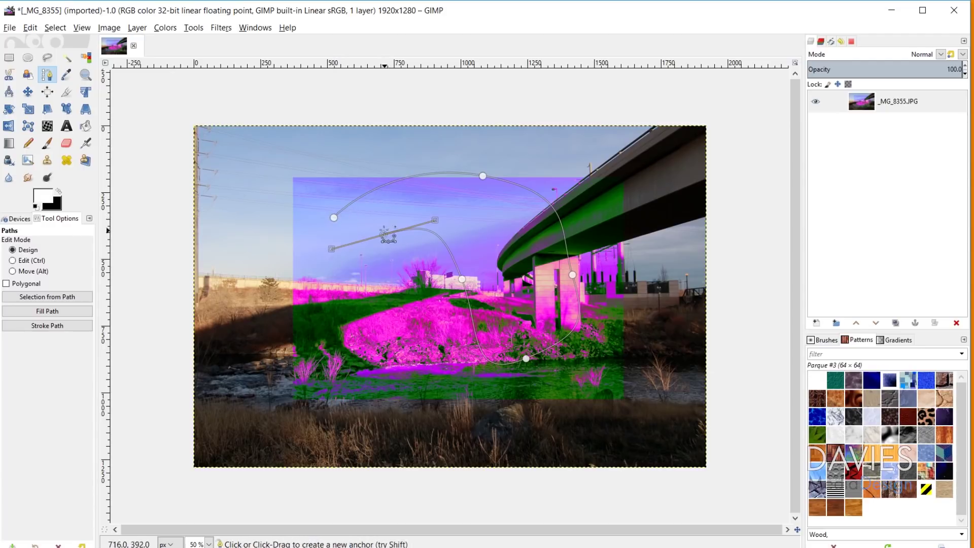
left_click(334, 217, "ctrl")
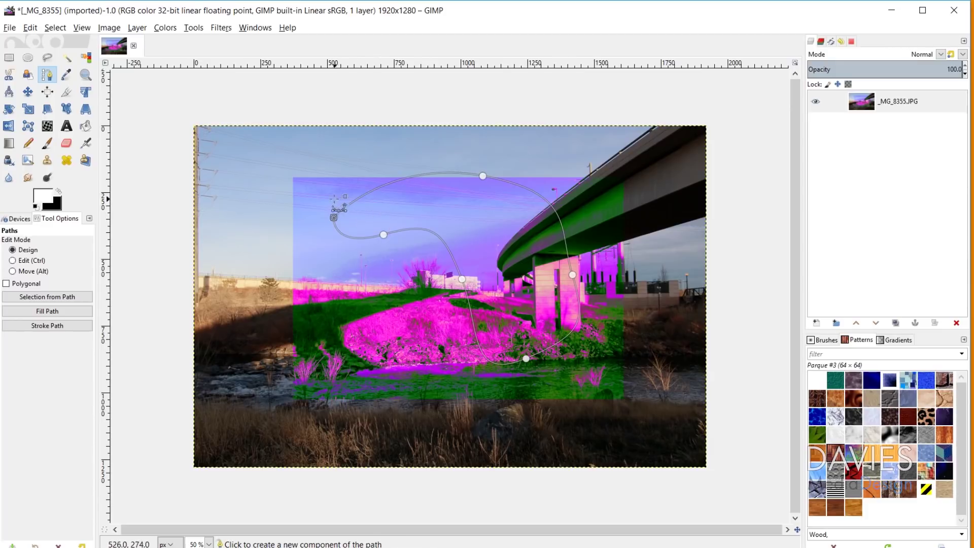
left_click(77, 299)
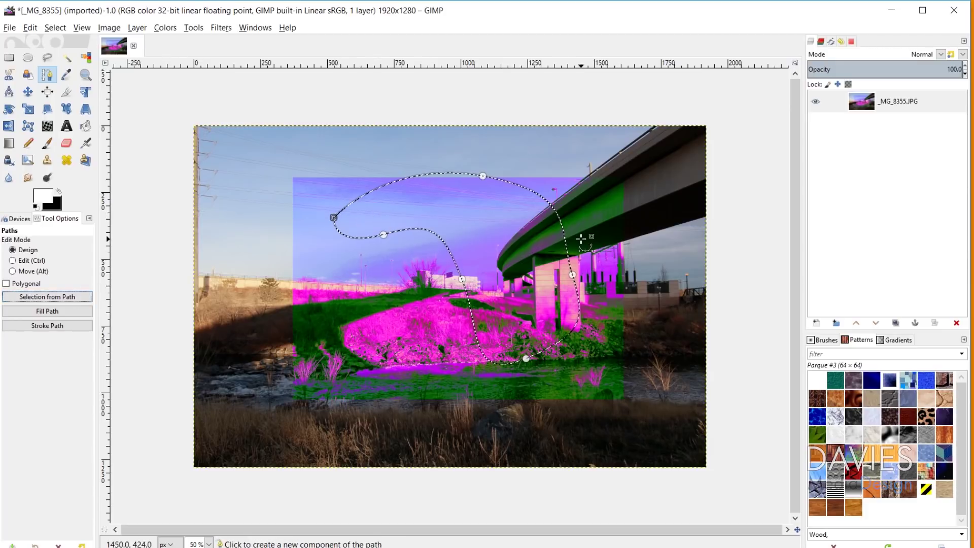
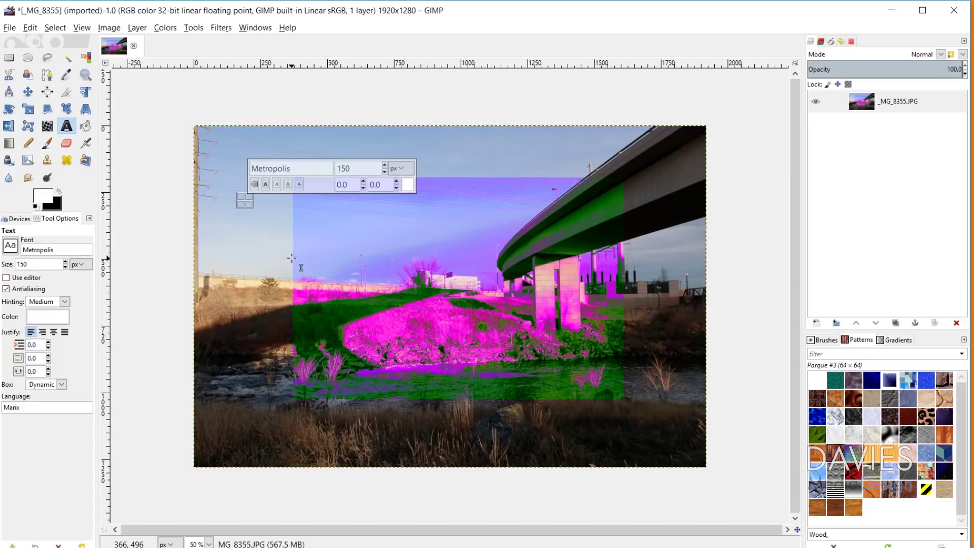
Step: Add the text "DAVIES MEDIA DESIGN" across the upper part of the photo
left_click(246, 201)
type("DAVIES MEDI")
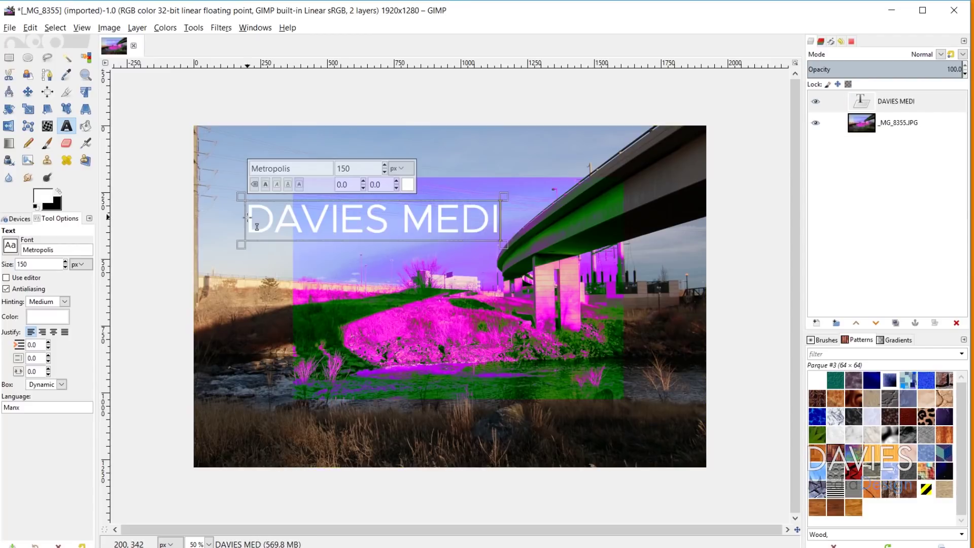
type("A DESIGN")
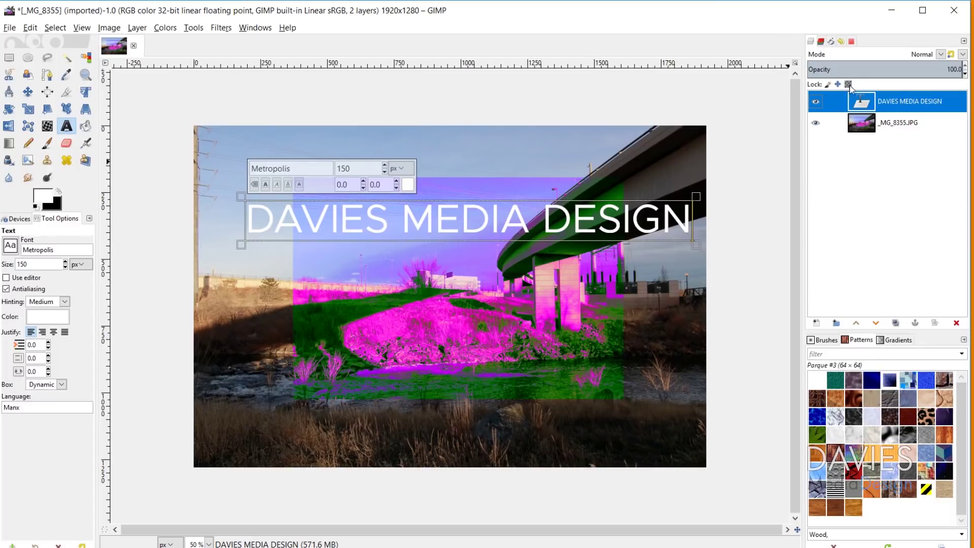
Step: Create a selection from the text layer's alpha and hide the text layer
right_click(863, 101)
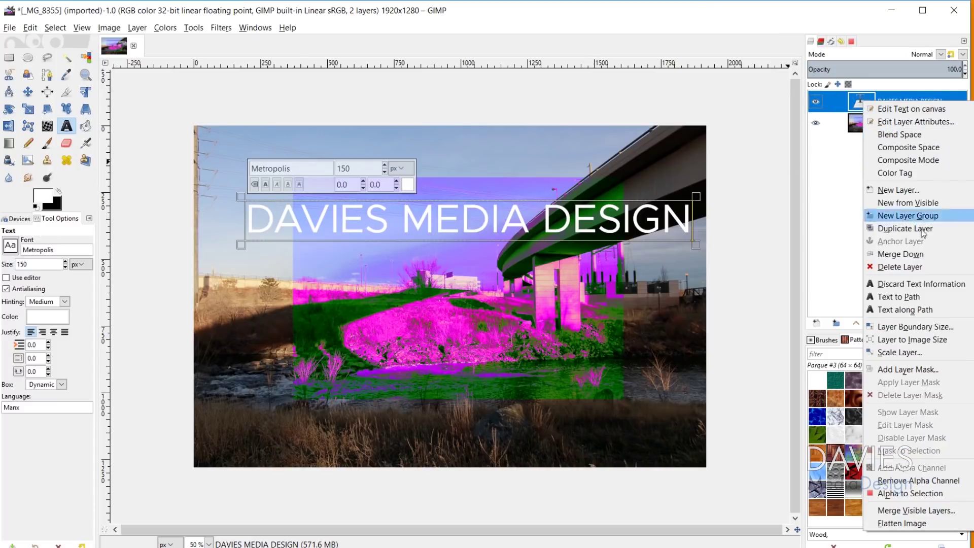
left_click(932, 494)
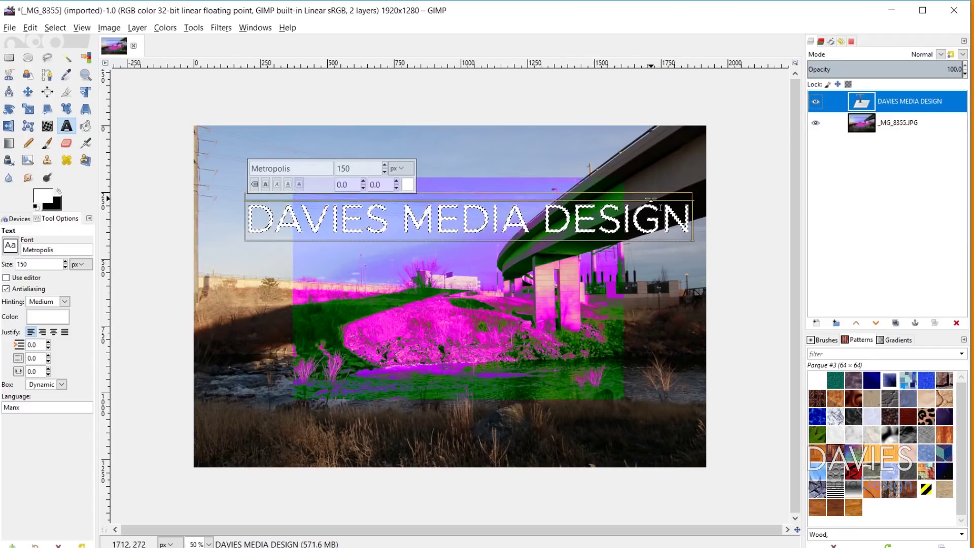
left_click(816, 101)
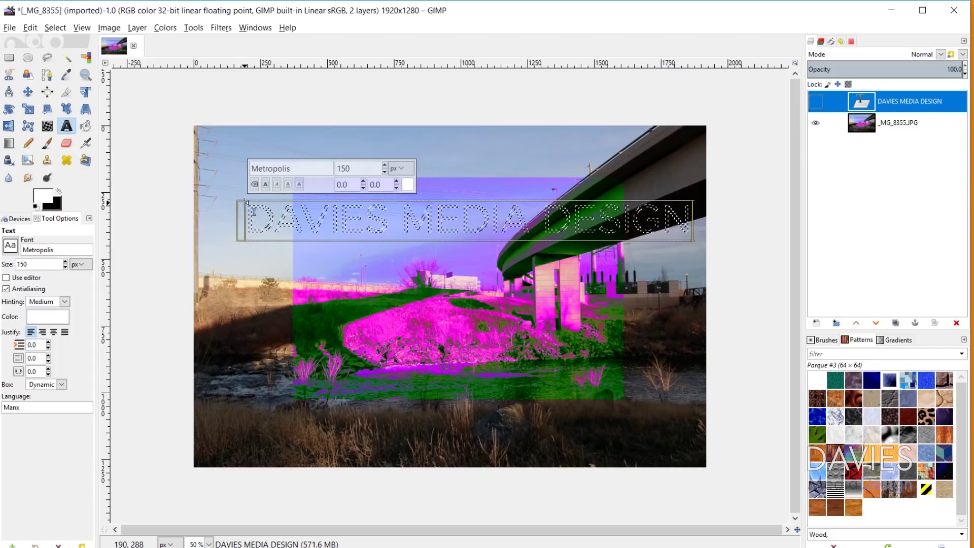
Step: Create a new transparent layer named "Text Selection" above the text layer
left_click(817, 323)
type("tEXT")
key("BackSpace")
key("BackSpace")
key("BackSpace")
key("BackSpace")
key("BackSpace")
type("Text Selection")
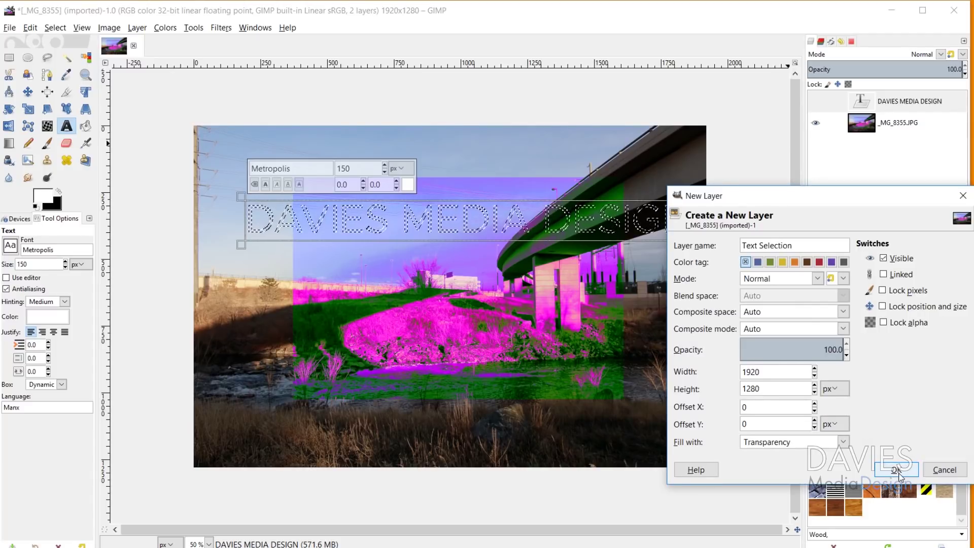
left_click(896, 470)
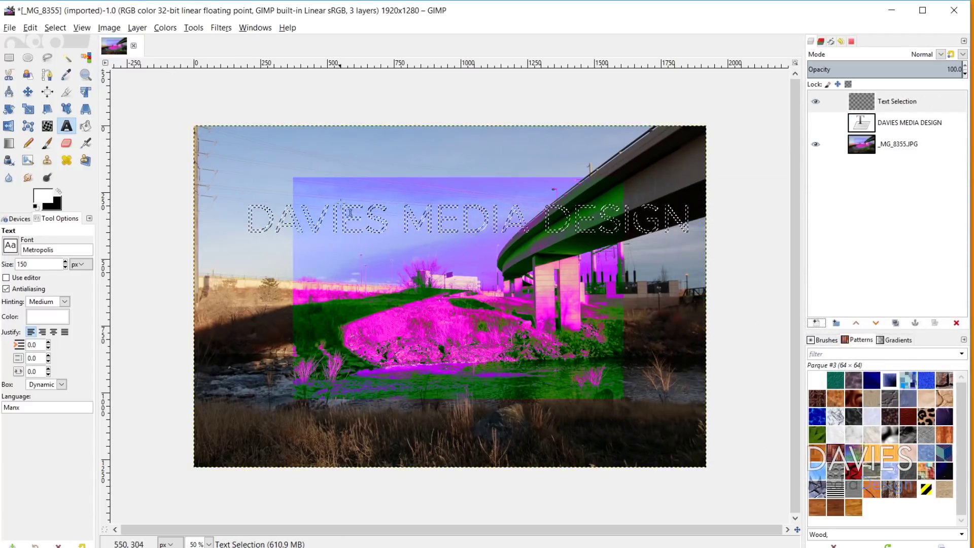
Step: Choose the Gradient tool, and set the foreground color to red and the background color to blue
left_click(47, 143)
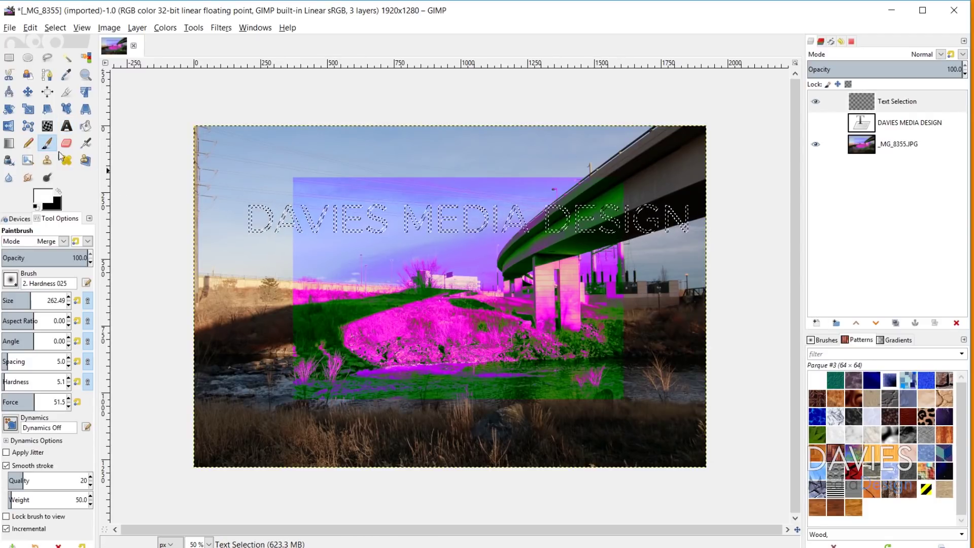
left_click(9, 144)
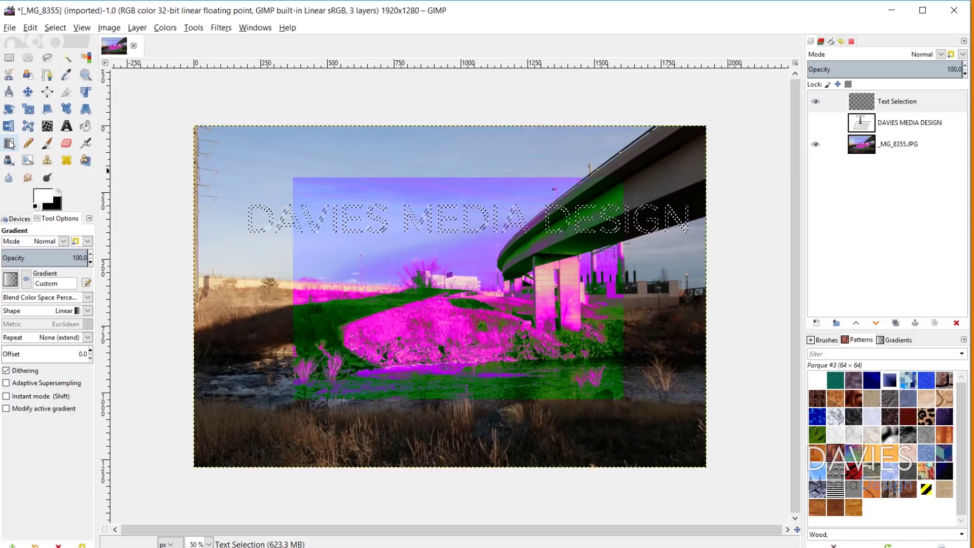
left_click(43, 198)
left_click_drag(126, 145, 124, 88)
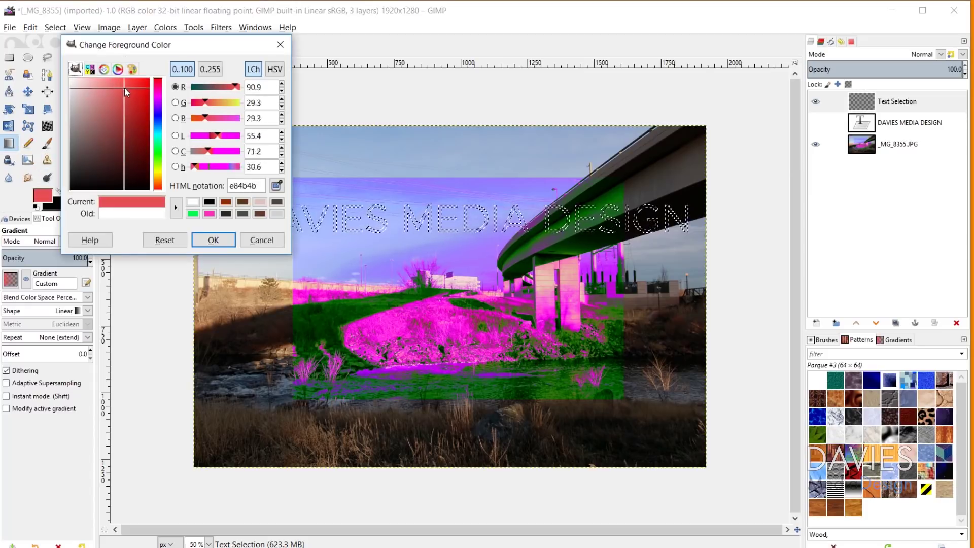
left_click(213, 240)
left_click(54, 204)
left_click(158, 118)
left_click_drag(129, 117, 134, 89)
left_click(213, 240)
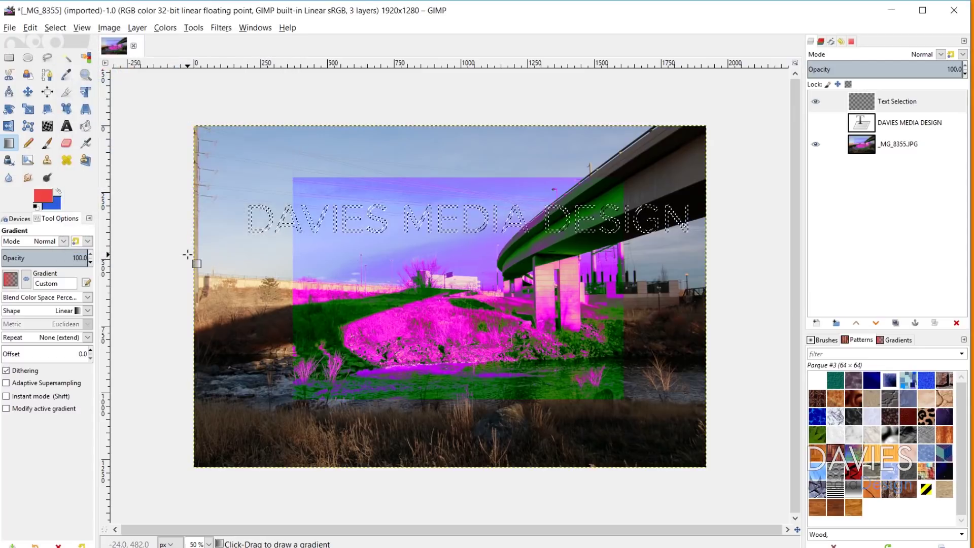
Step: Fill the text-shaped selection with a horizontal linear FG to BG (RGB) gradient, commit it, and deselect everything
left_click_drag(264, 213, 663, 214)
left_click(11, 279)
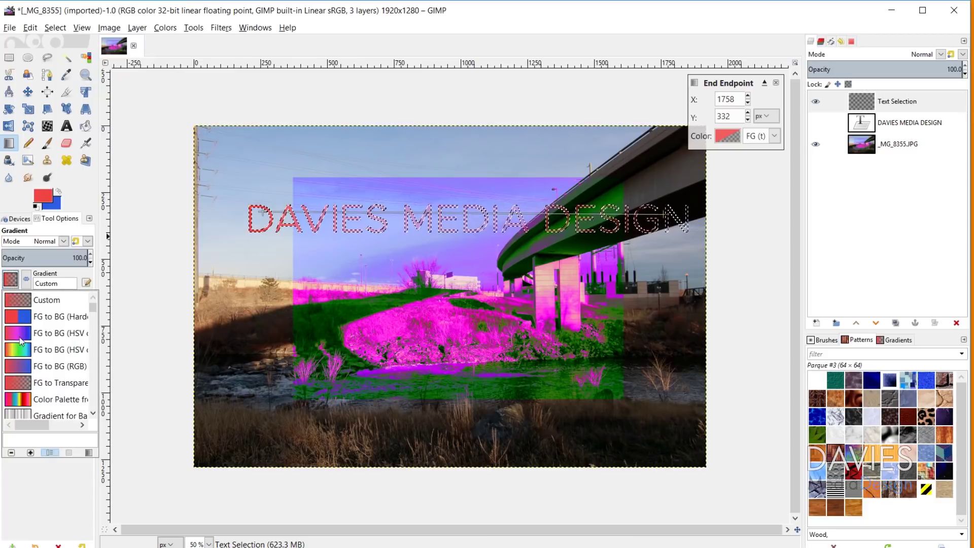
left_click(22, 369)
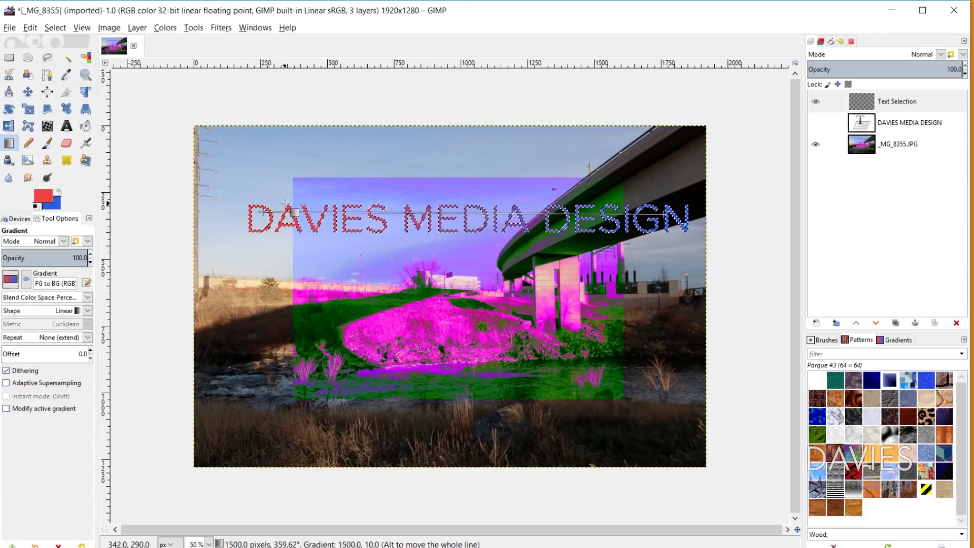
left_click_drag(262, 203, 242, 200)
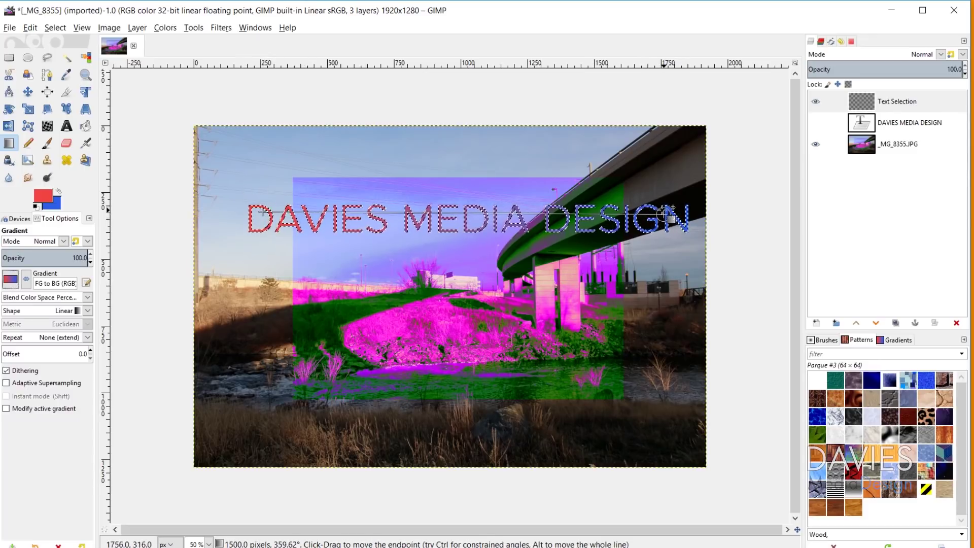
key("m")
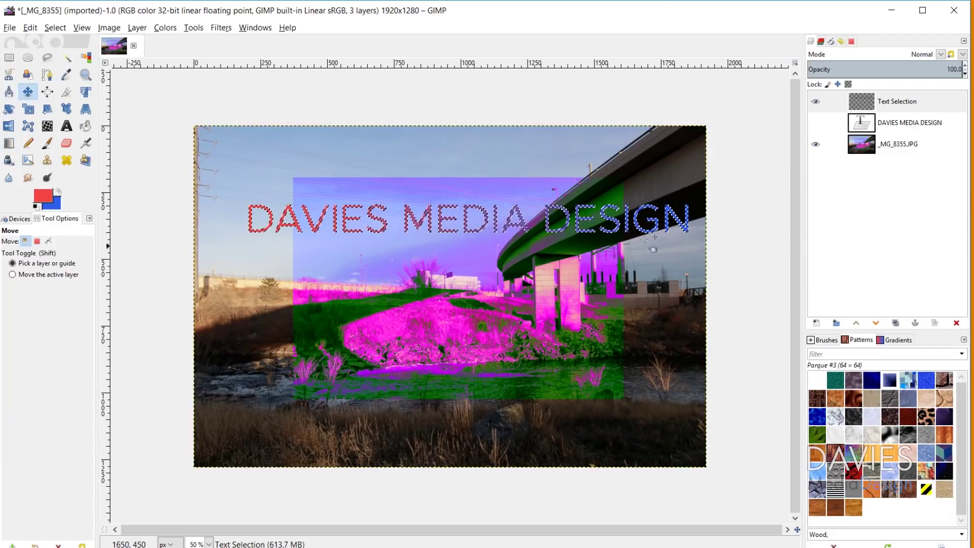
key("ctrl+shift+a")
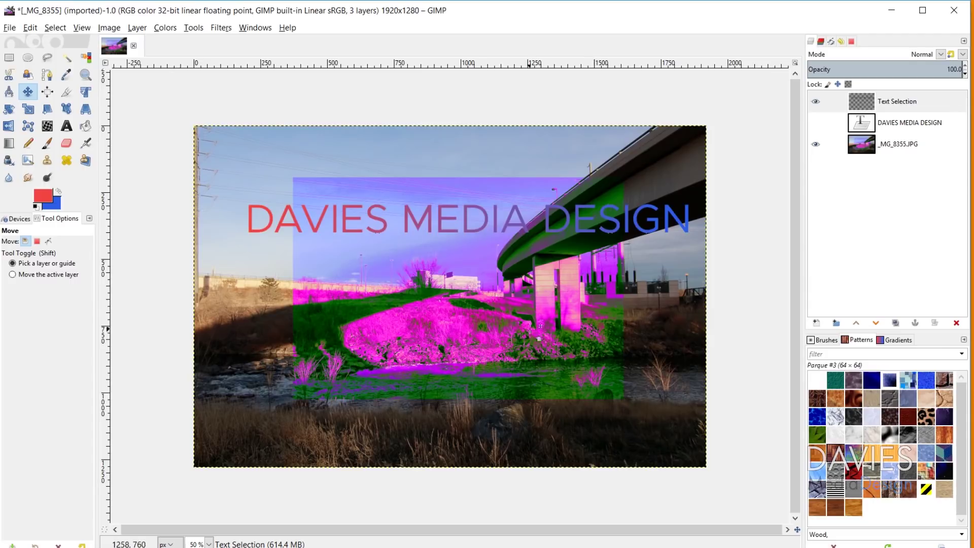